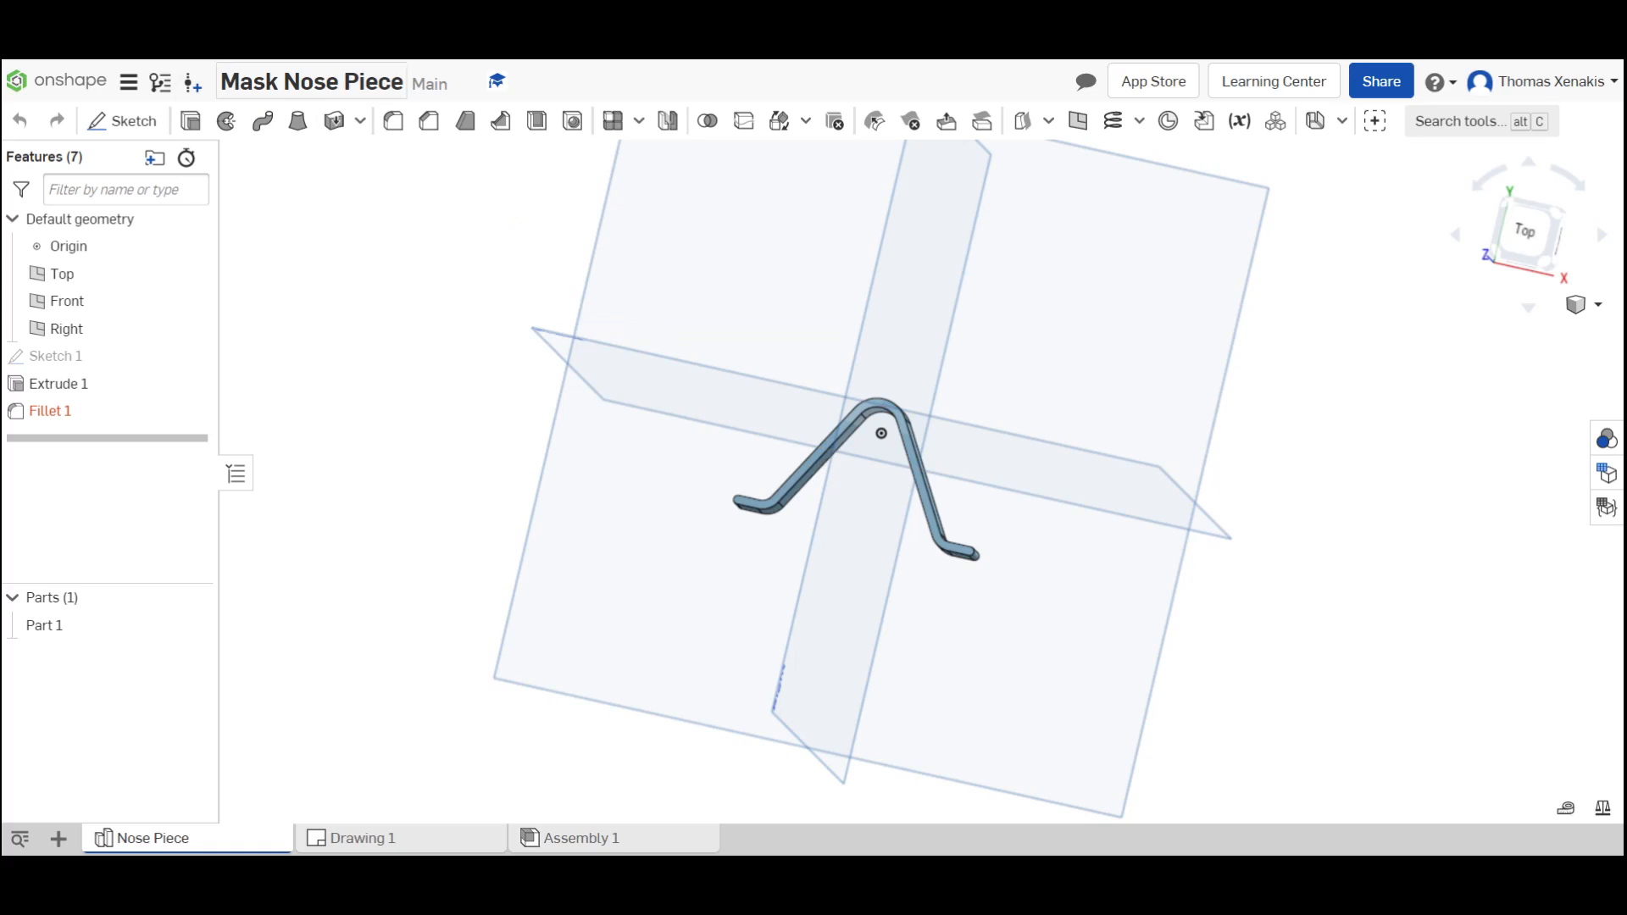
scroll(975, 508, "up", 5)
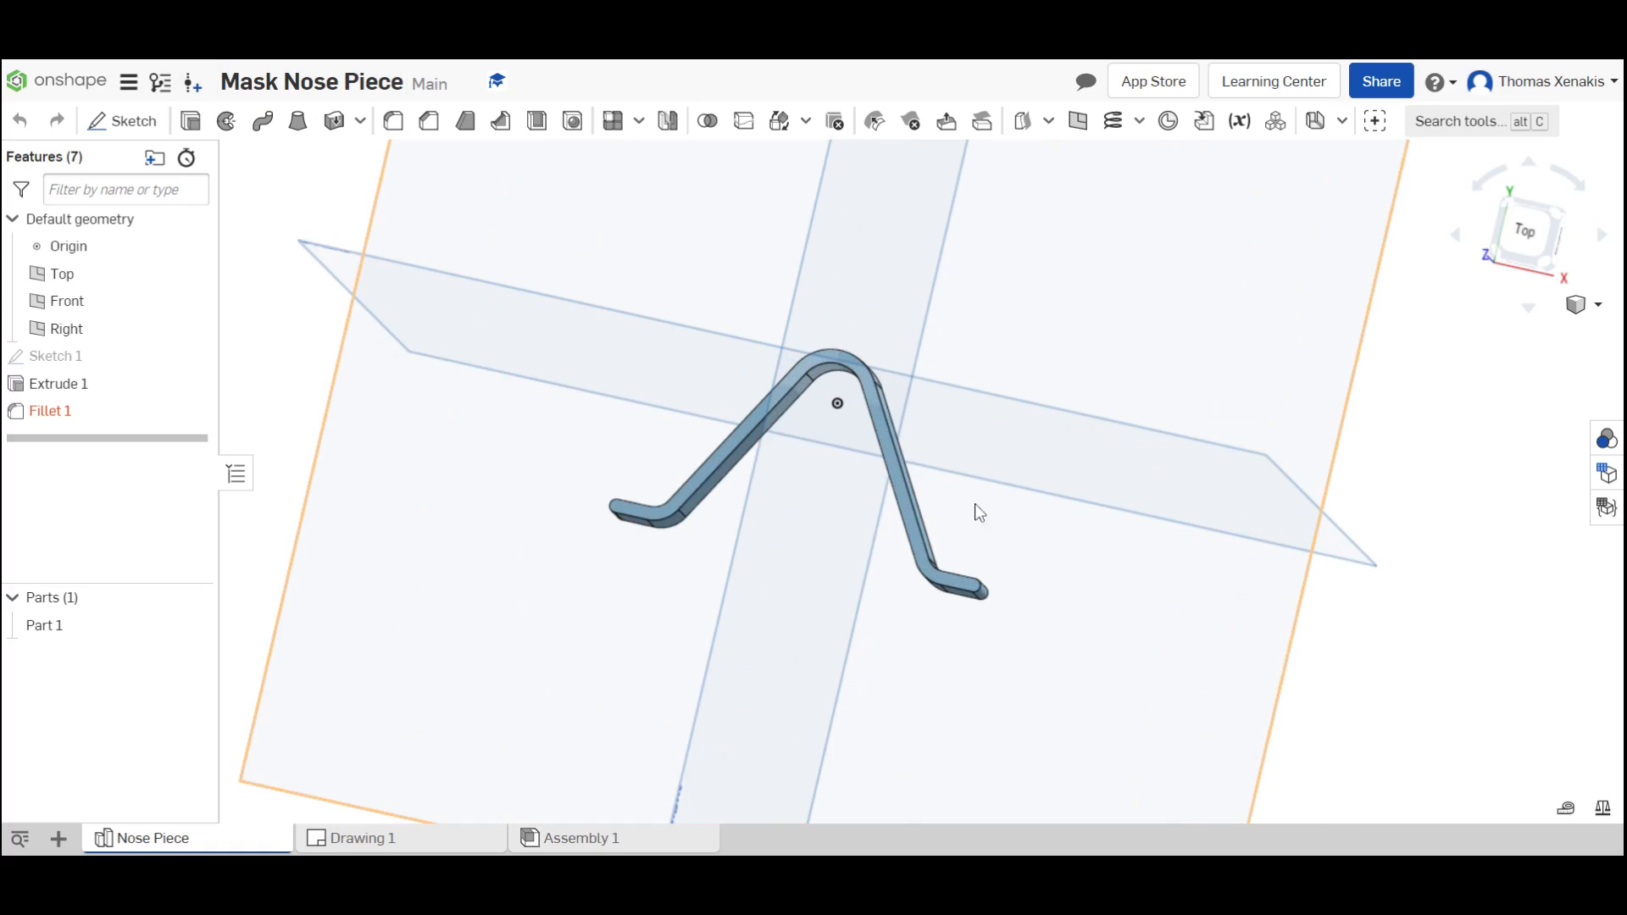
mouse_move(1078, 537)
right_mouse_down()
mouse_move(1063, 455)
mouse_move(1096, 461)
mouse_move(1130, 501)
mouse_move(1009, 545)
mouse_move(1006, 560)
mouse_move(1139, 539)
mouse_move(1119, 502)
mouse_move(1096, 521)
mouse_move(1110, 471)
mouse_move(1108, 534)
mouse_move(1084, 558)
right_mouse_up()
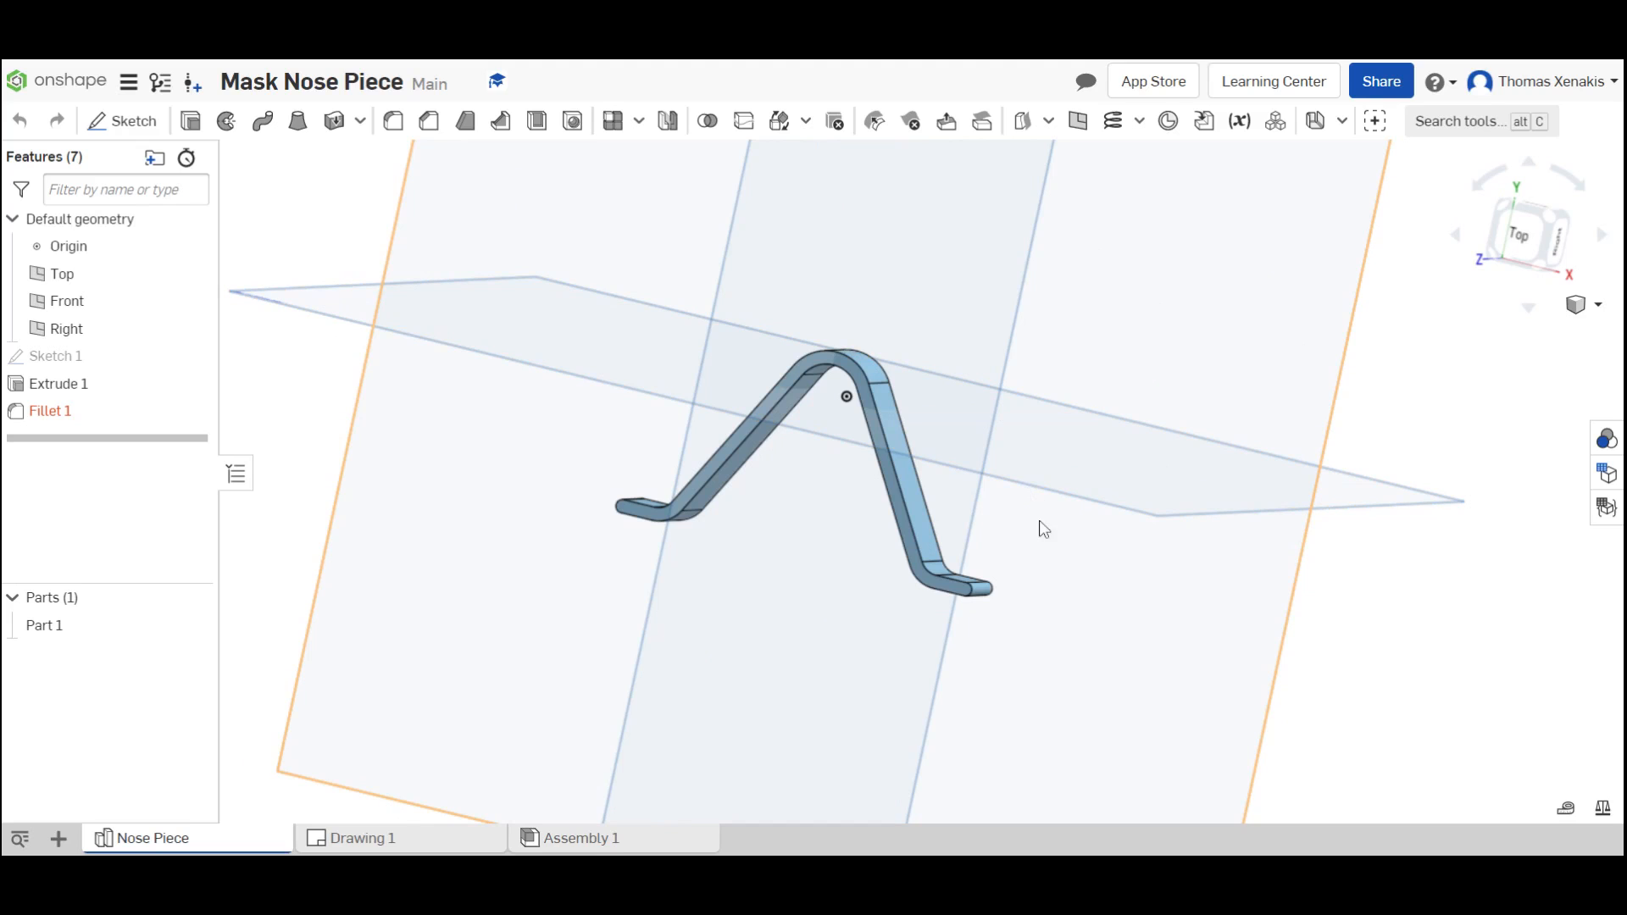
right_click_drag(1126, 555, 1105, 419)
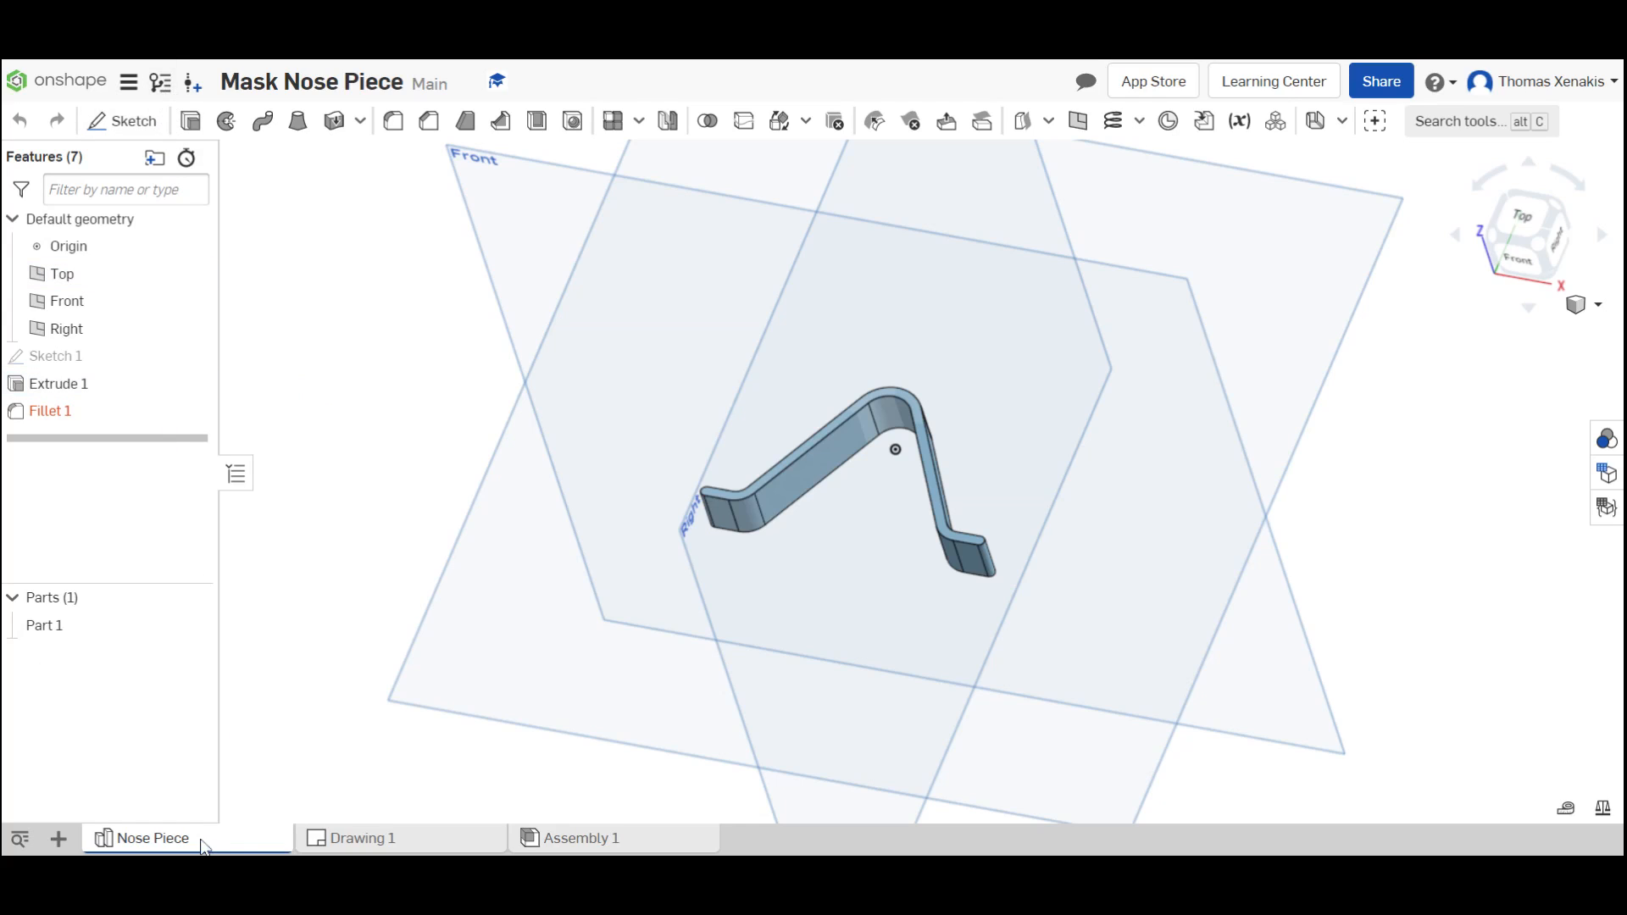
mouse_move(203, 846)
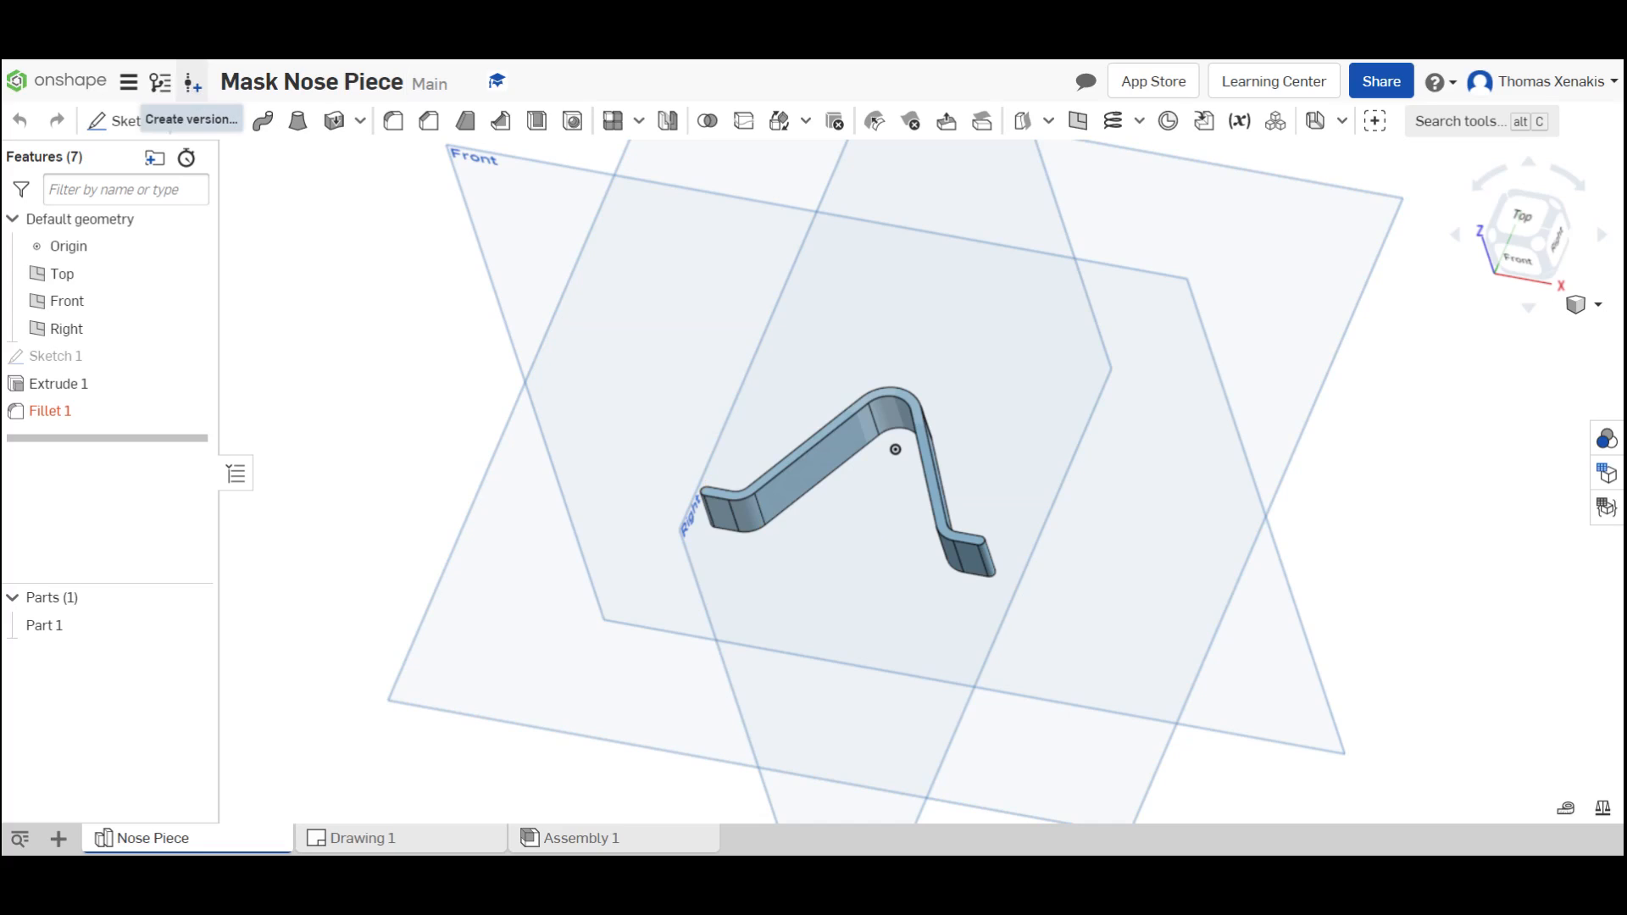
Step: Create version V1 from Main with the description "Original nose piece with 10 mm width."
left_click(194, 82)
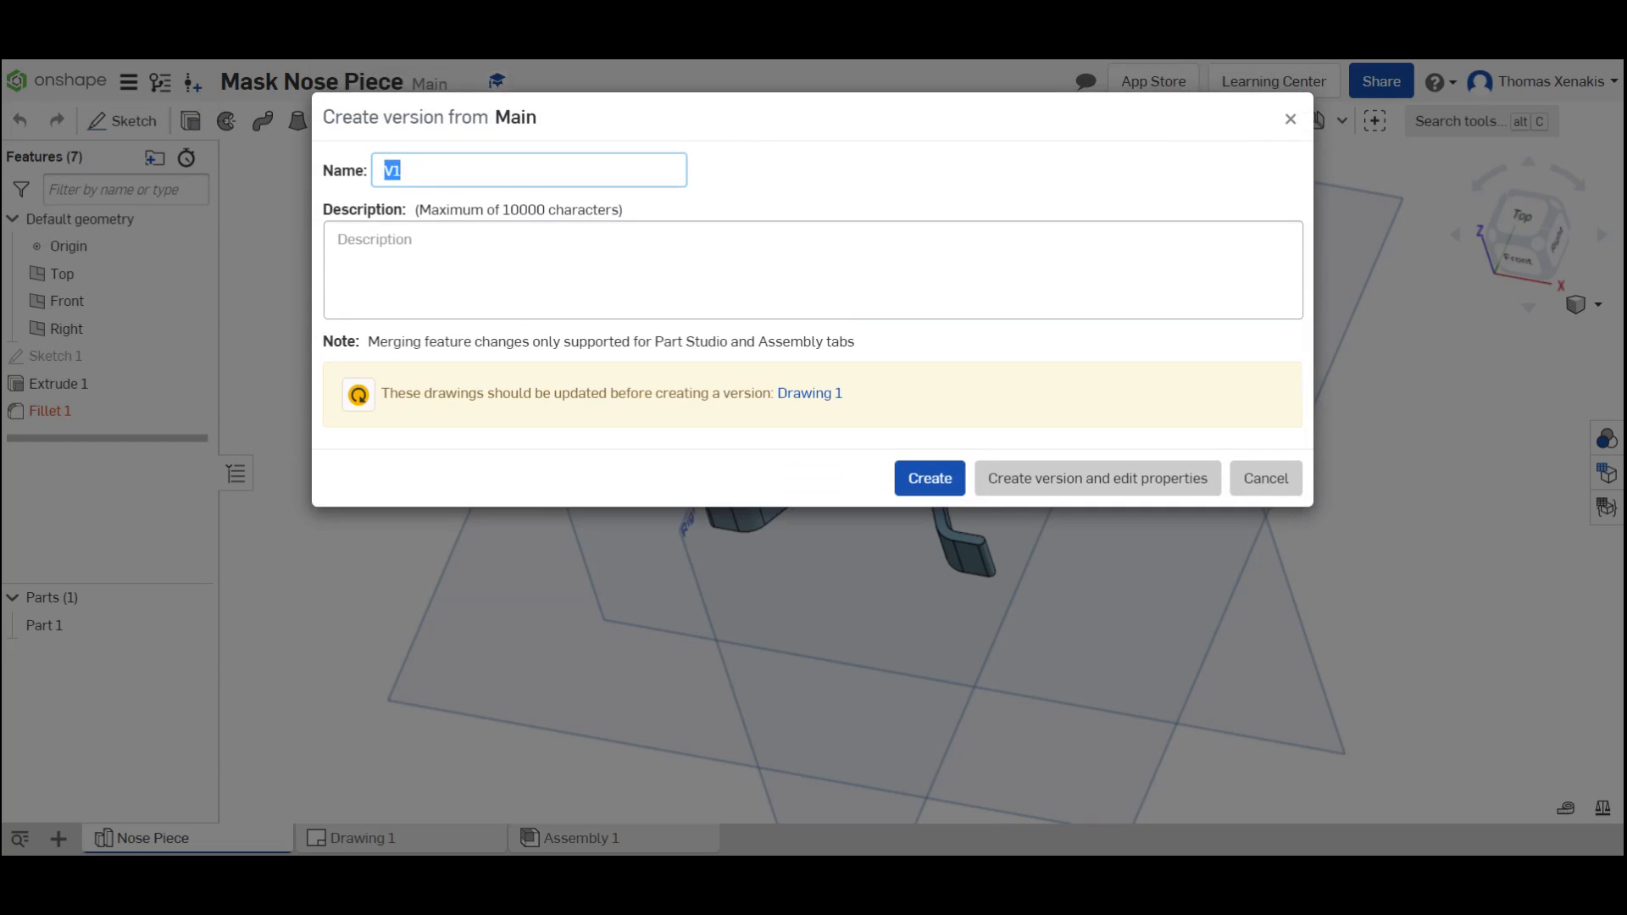
left_click(523, 264)
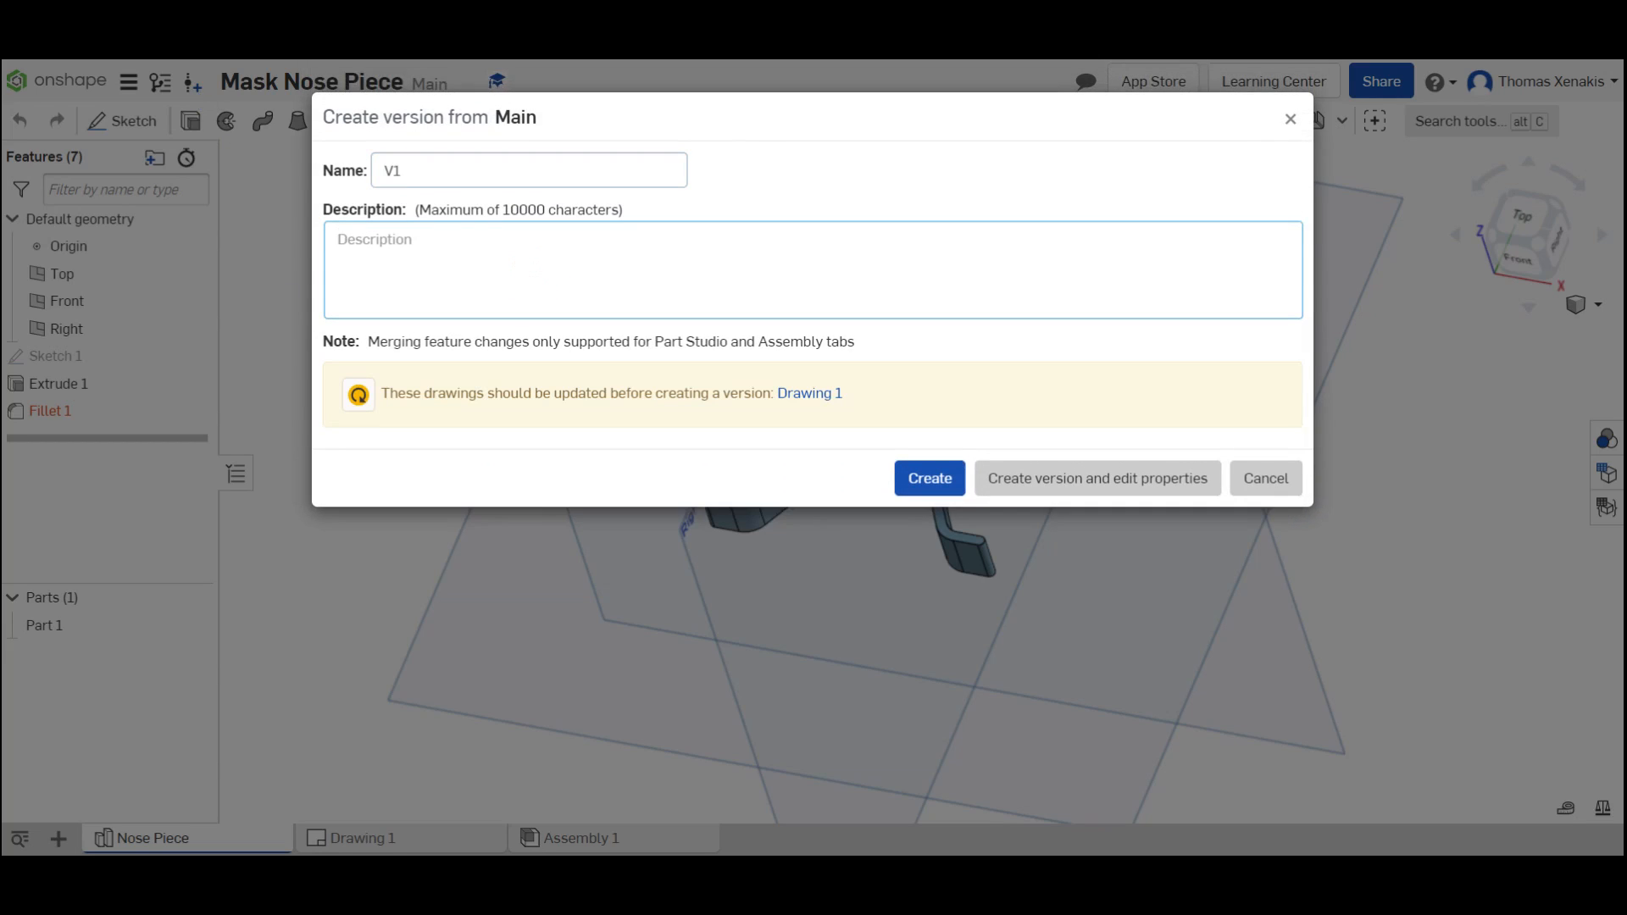
type("Original nose piece with 10 mm width.")
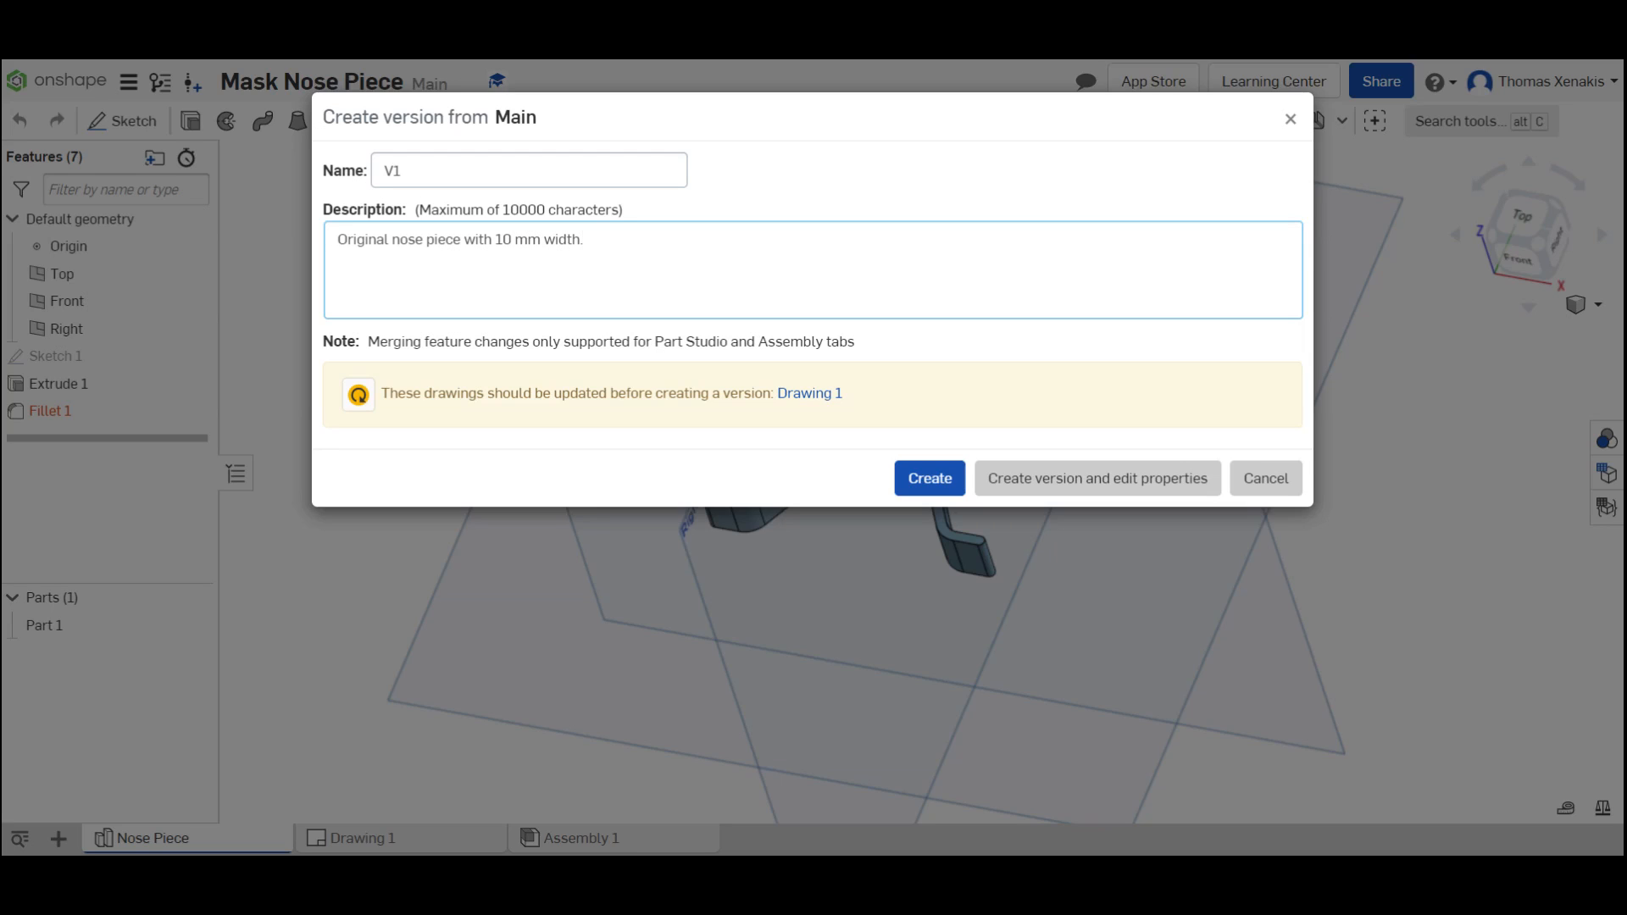
left_click(922, 481)
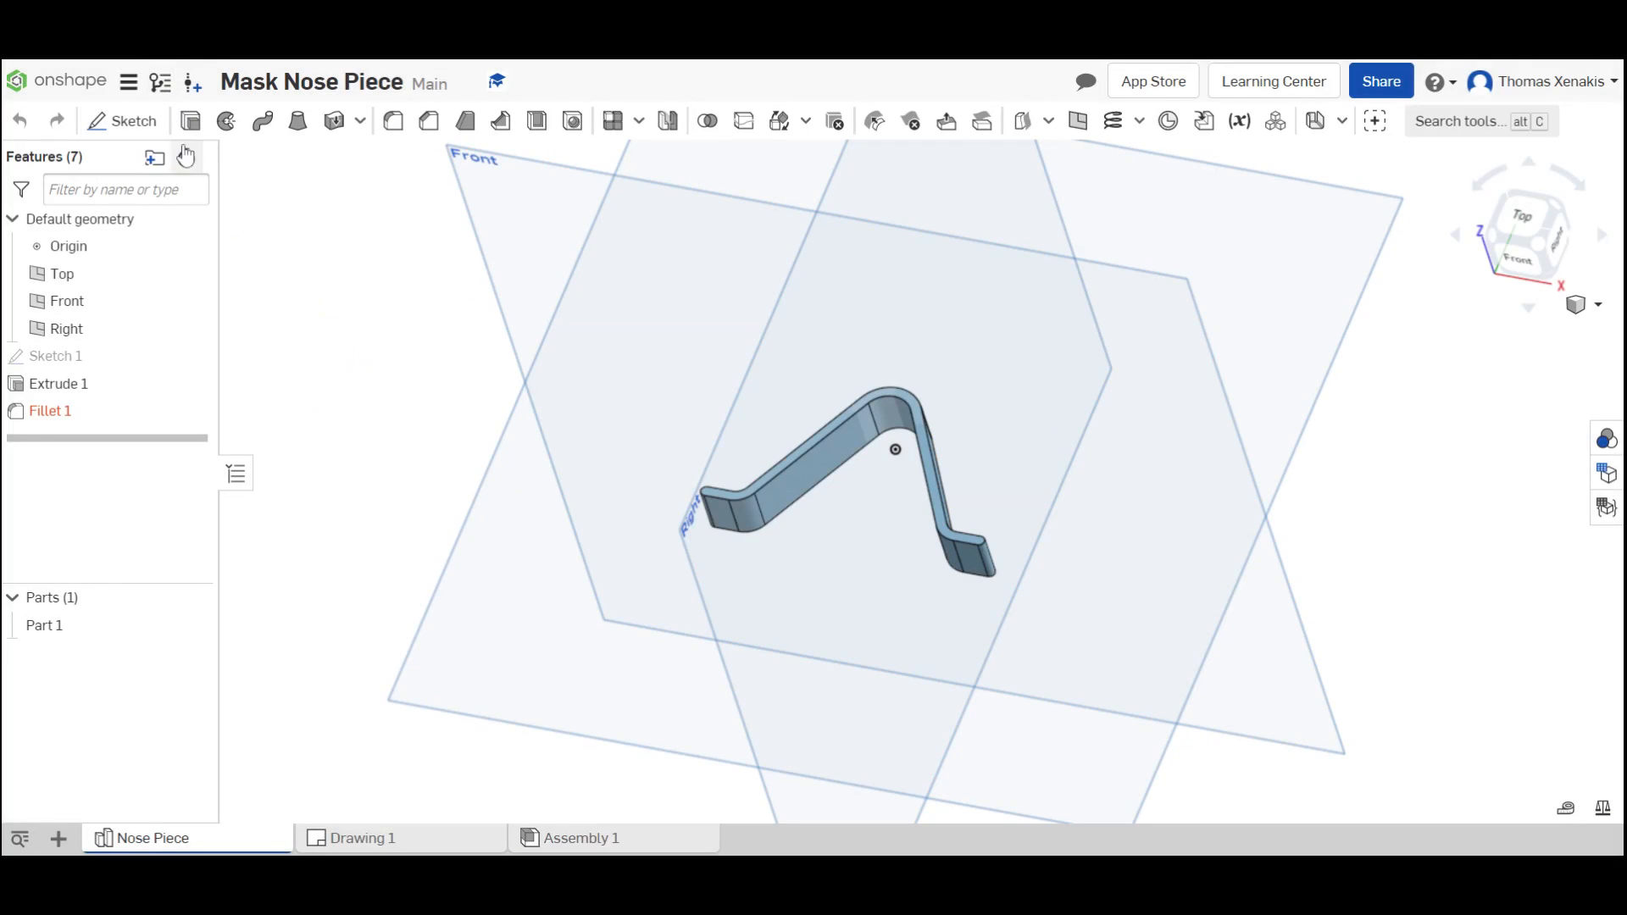
Step: Review the version history and the list of changes recorded under V1, then close the history
left_click(160, 81)
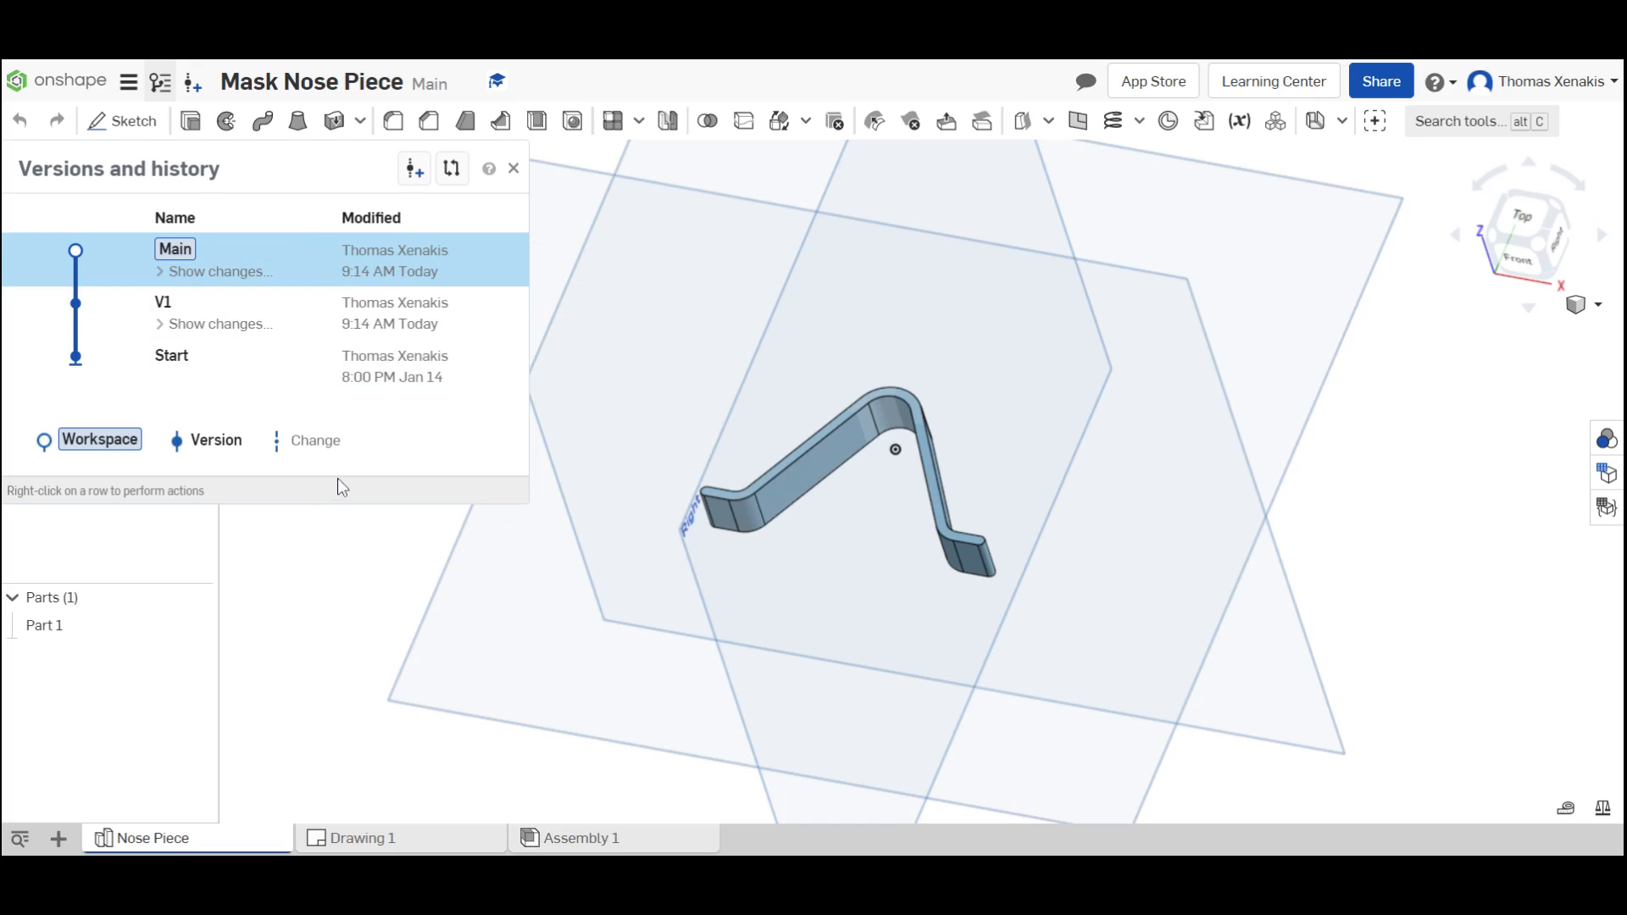
left_click(212, 332)
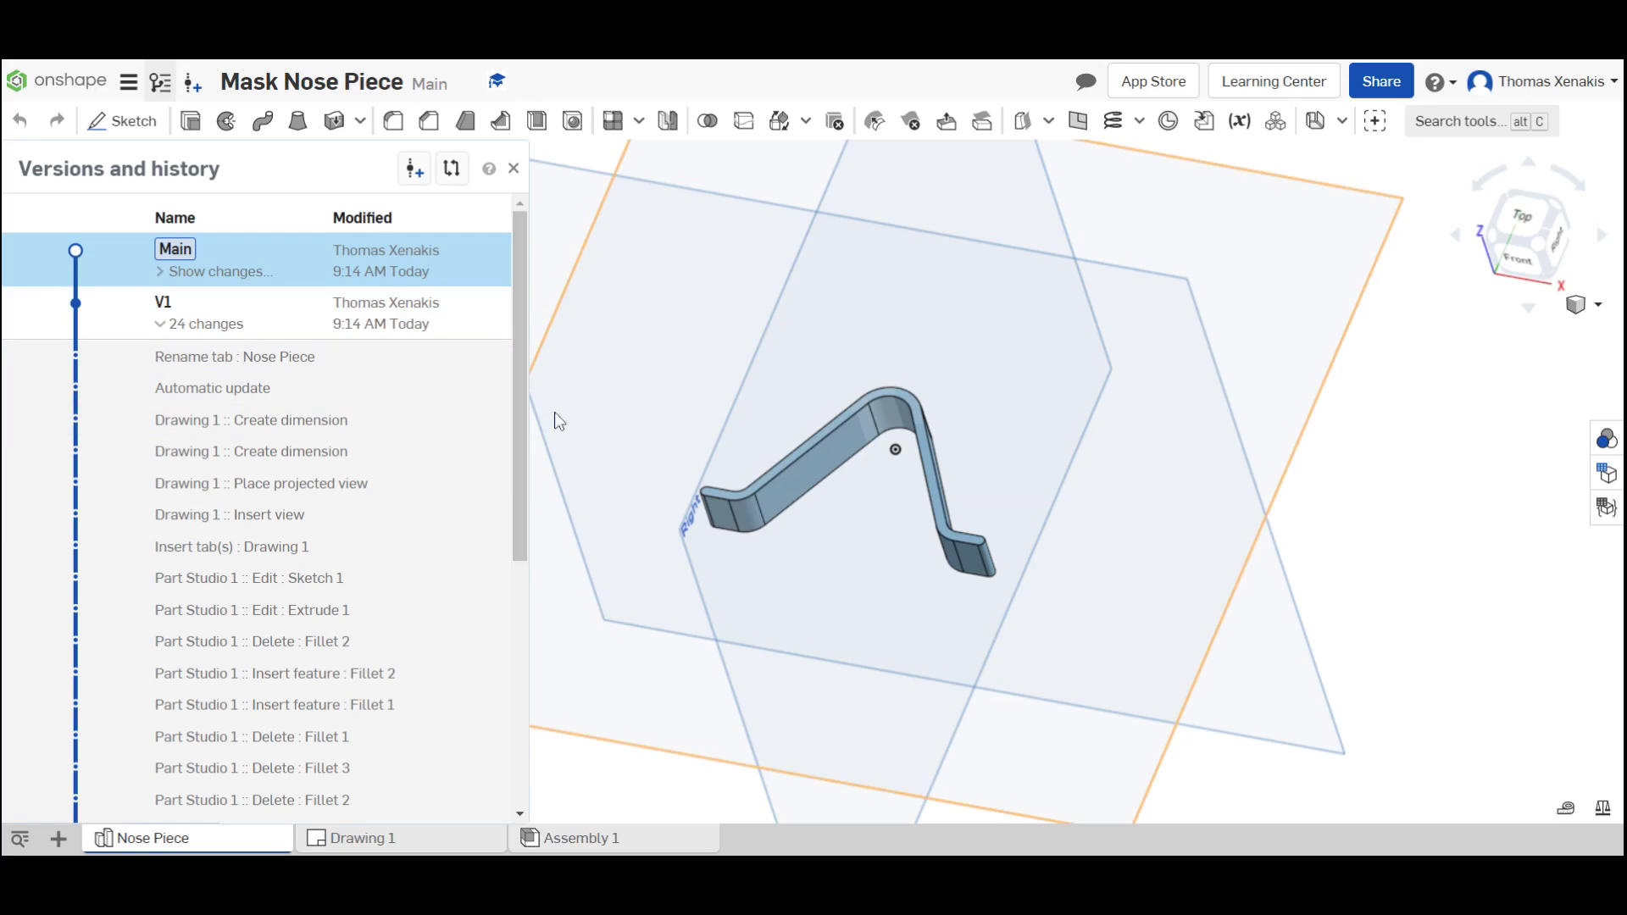
mouse_move(522, 400)
left_mouse_down()
mouse_move(529, 642)
mouse_move(545, 421)
left_mouse_up()
left_click(209, 310)
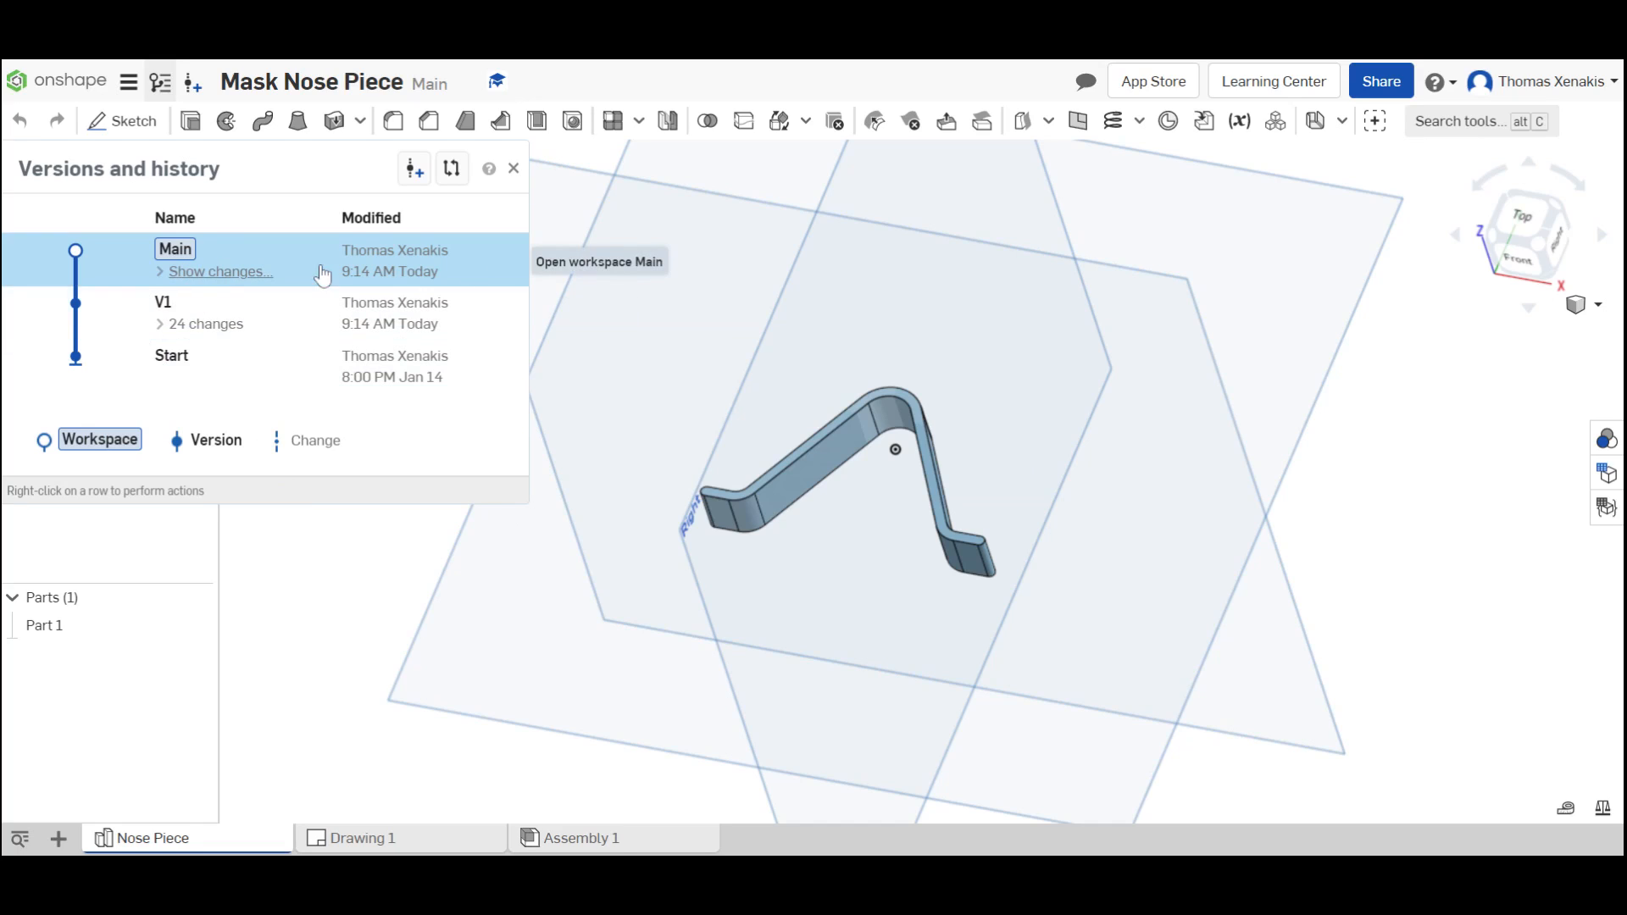
left_click(628, 650)
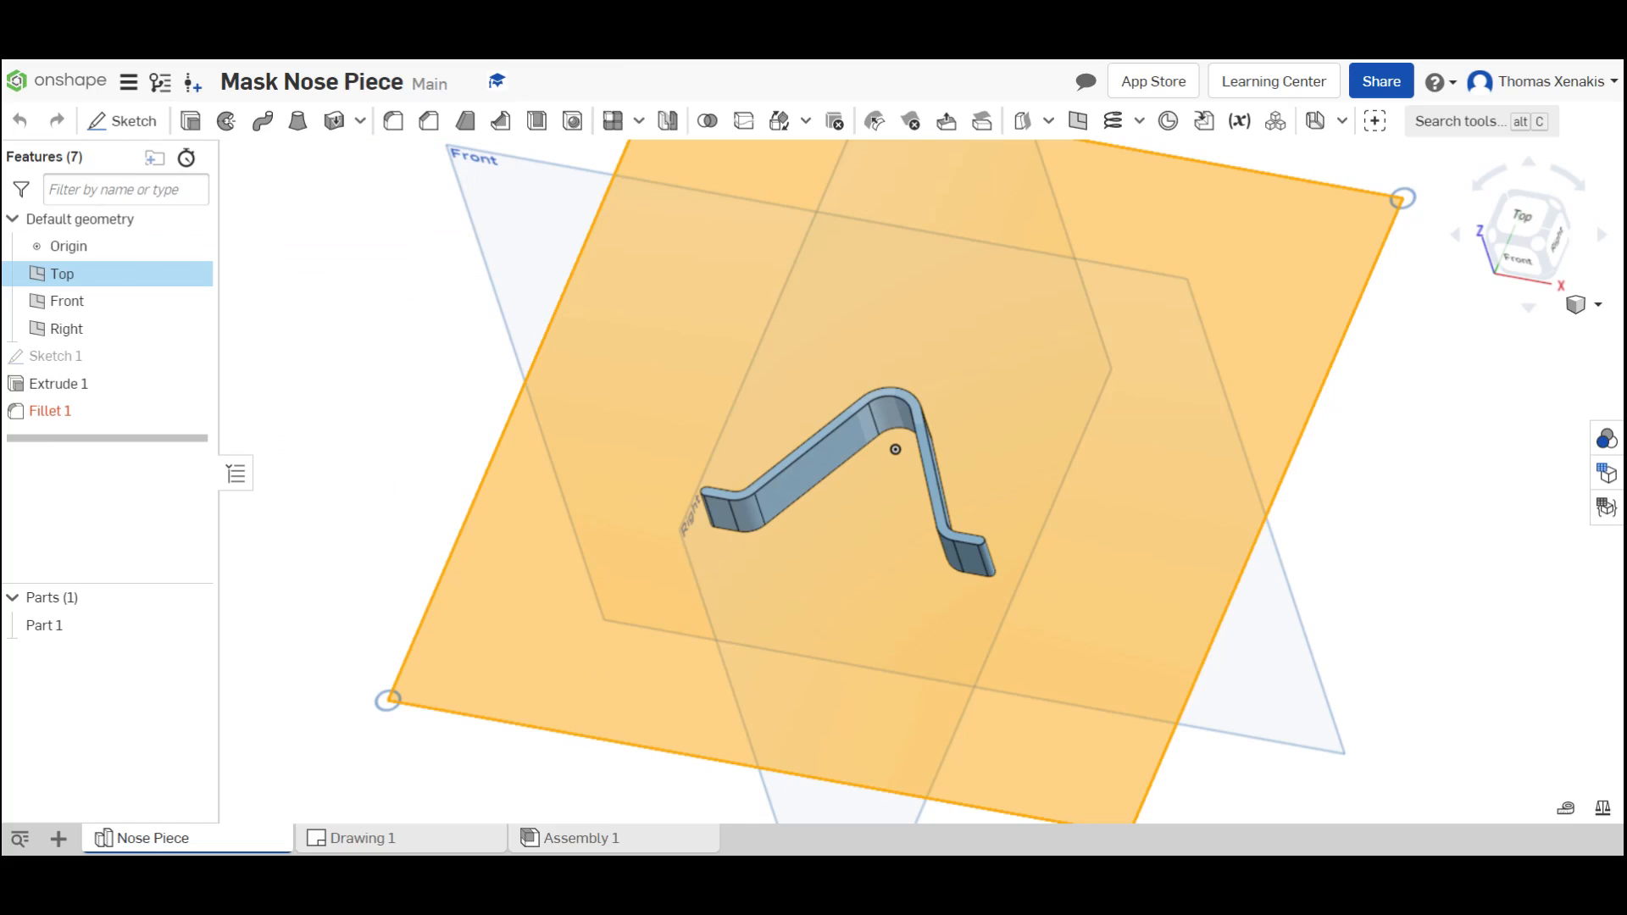
left_click(376, 486)
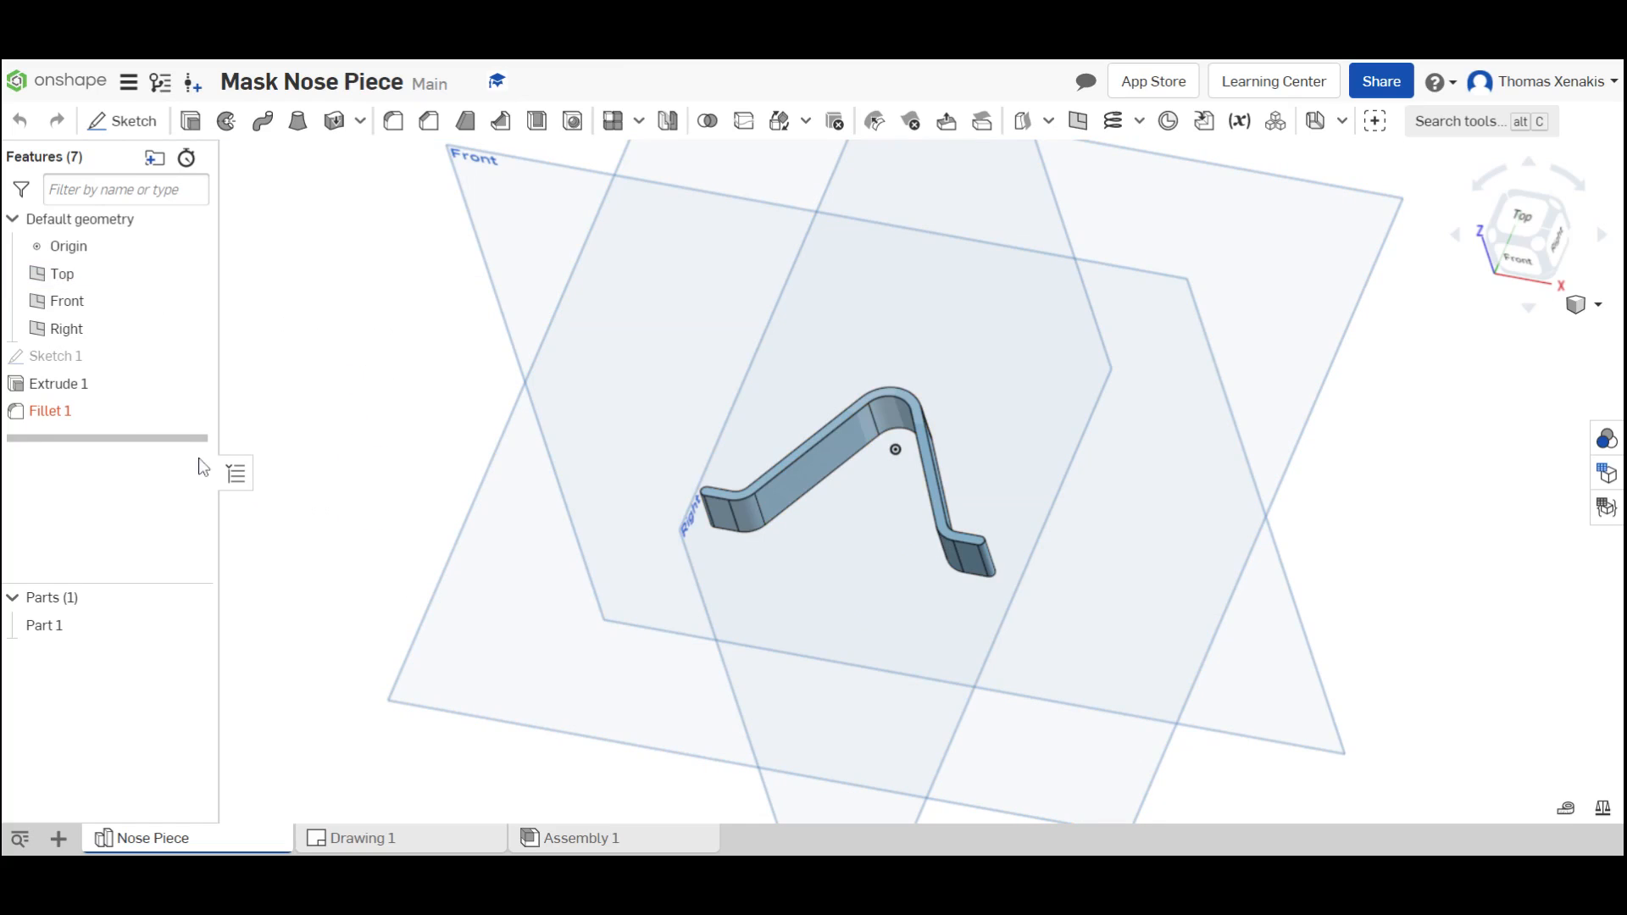
Step: Set the depth of Extrude 1 to 5 mm to make the nose piece narrower
mouse_move(49, 421)
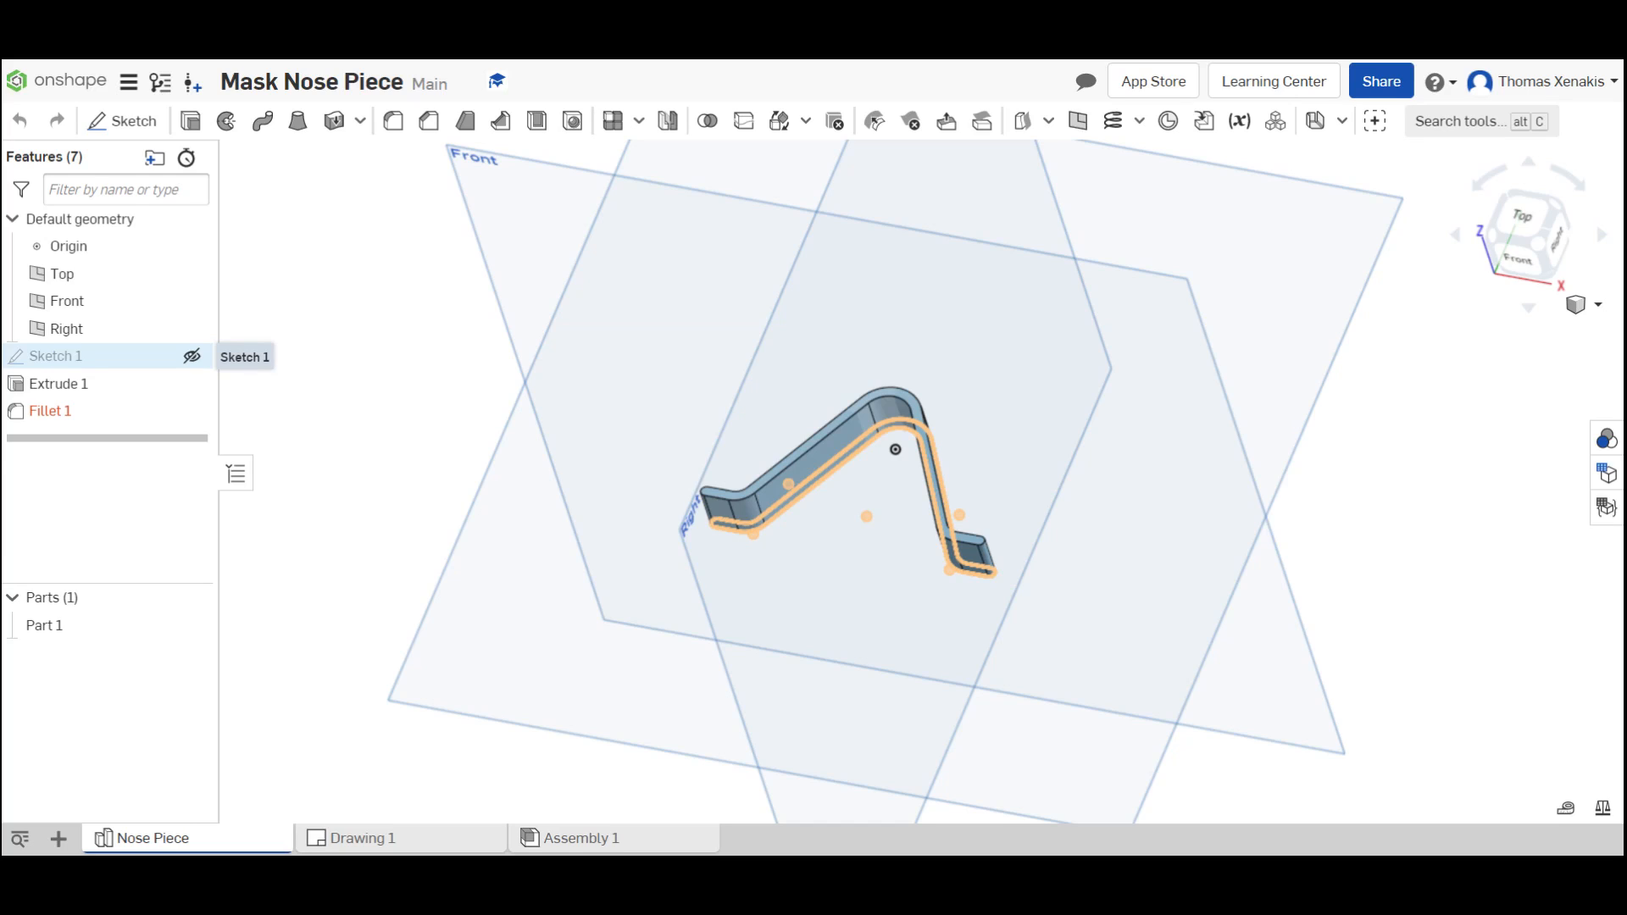
double_click(51, 389)
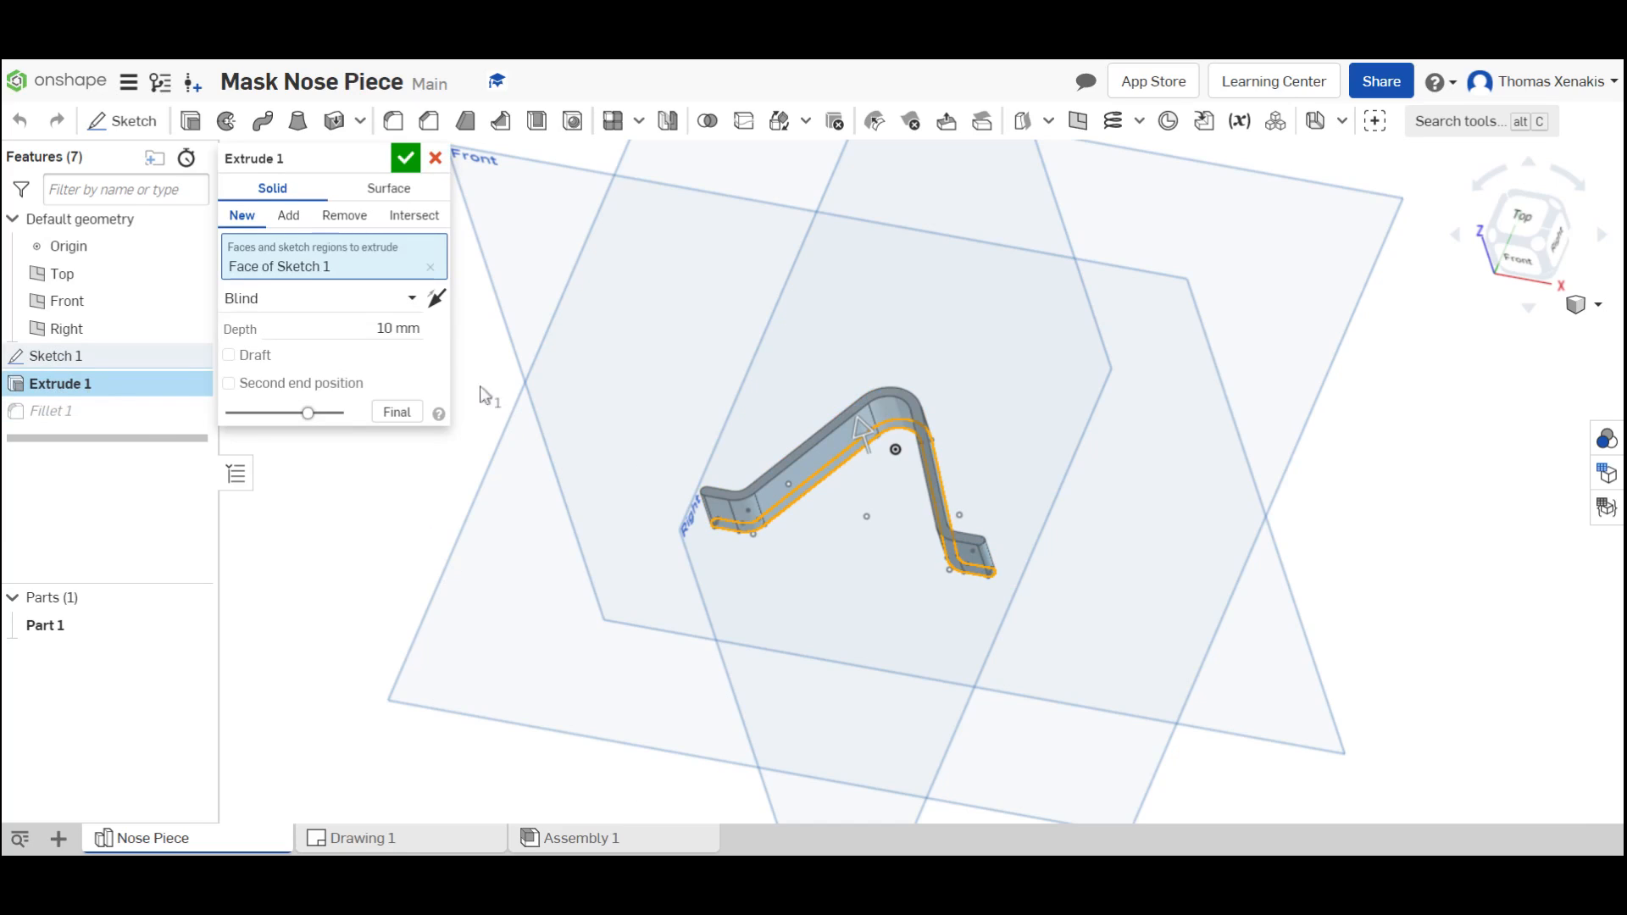
left_click(373, 329)
left_click(839, 439)
type("5")
key("Return")
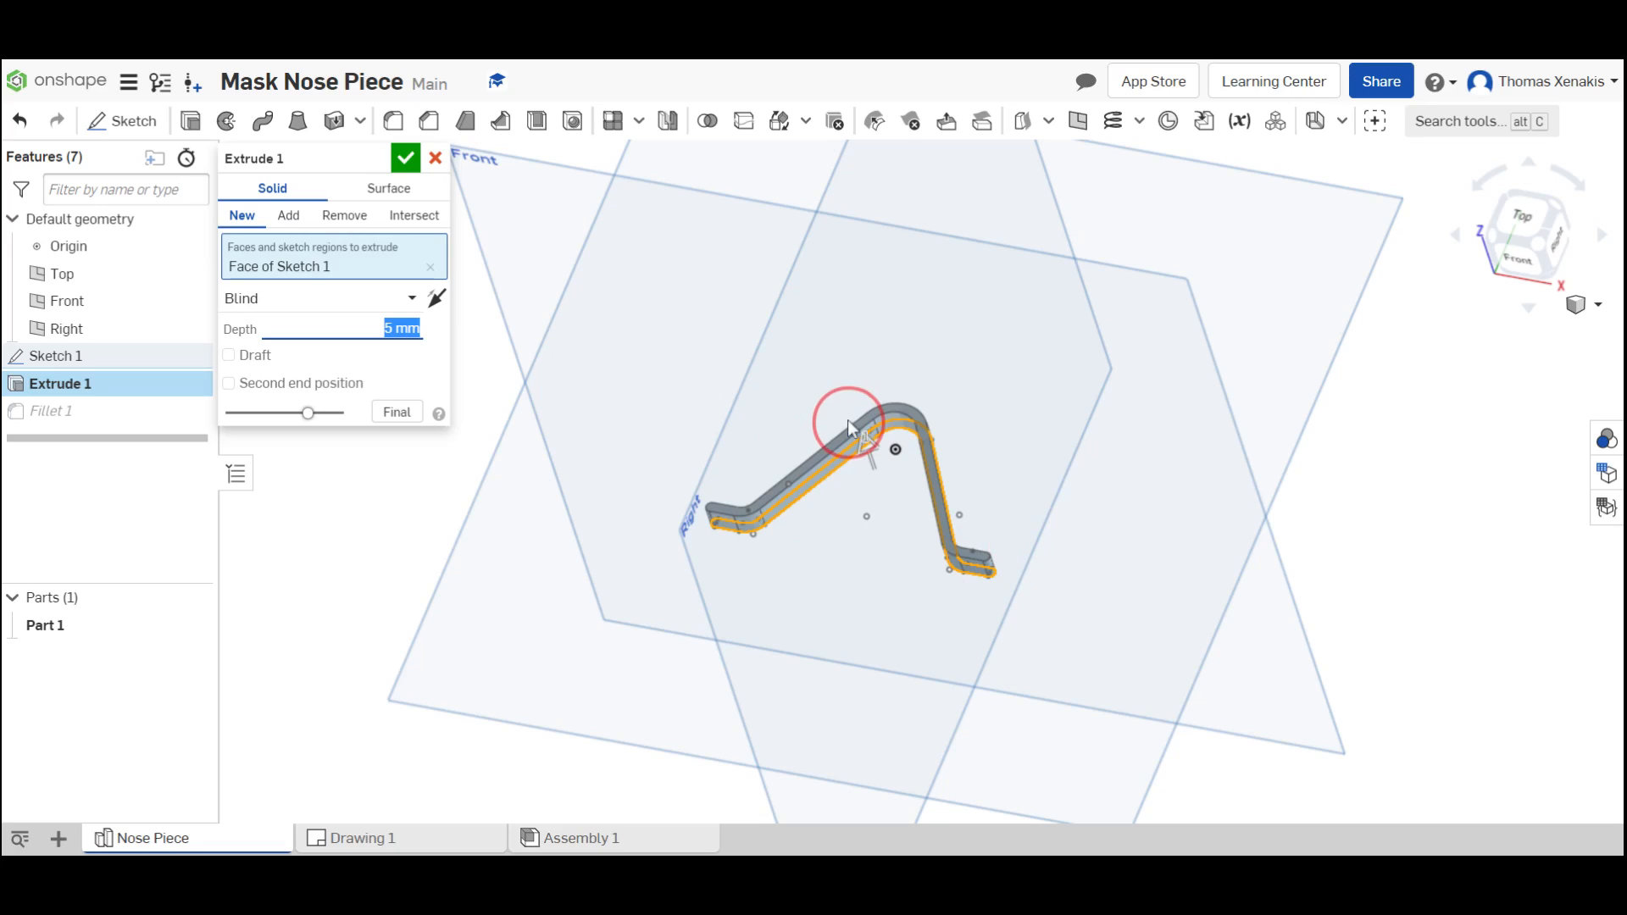
left_click(394, 162)
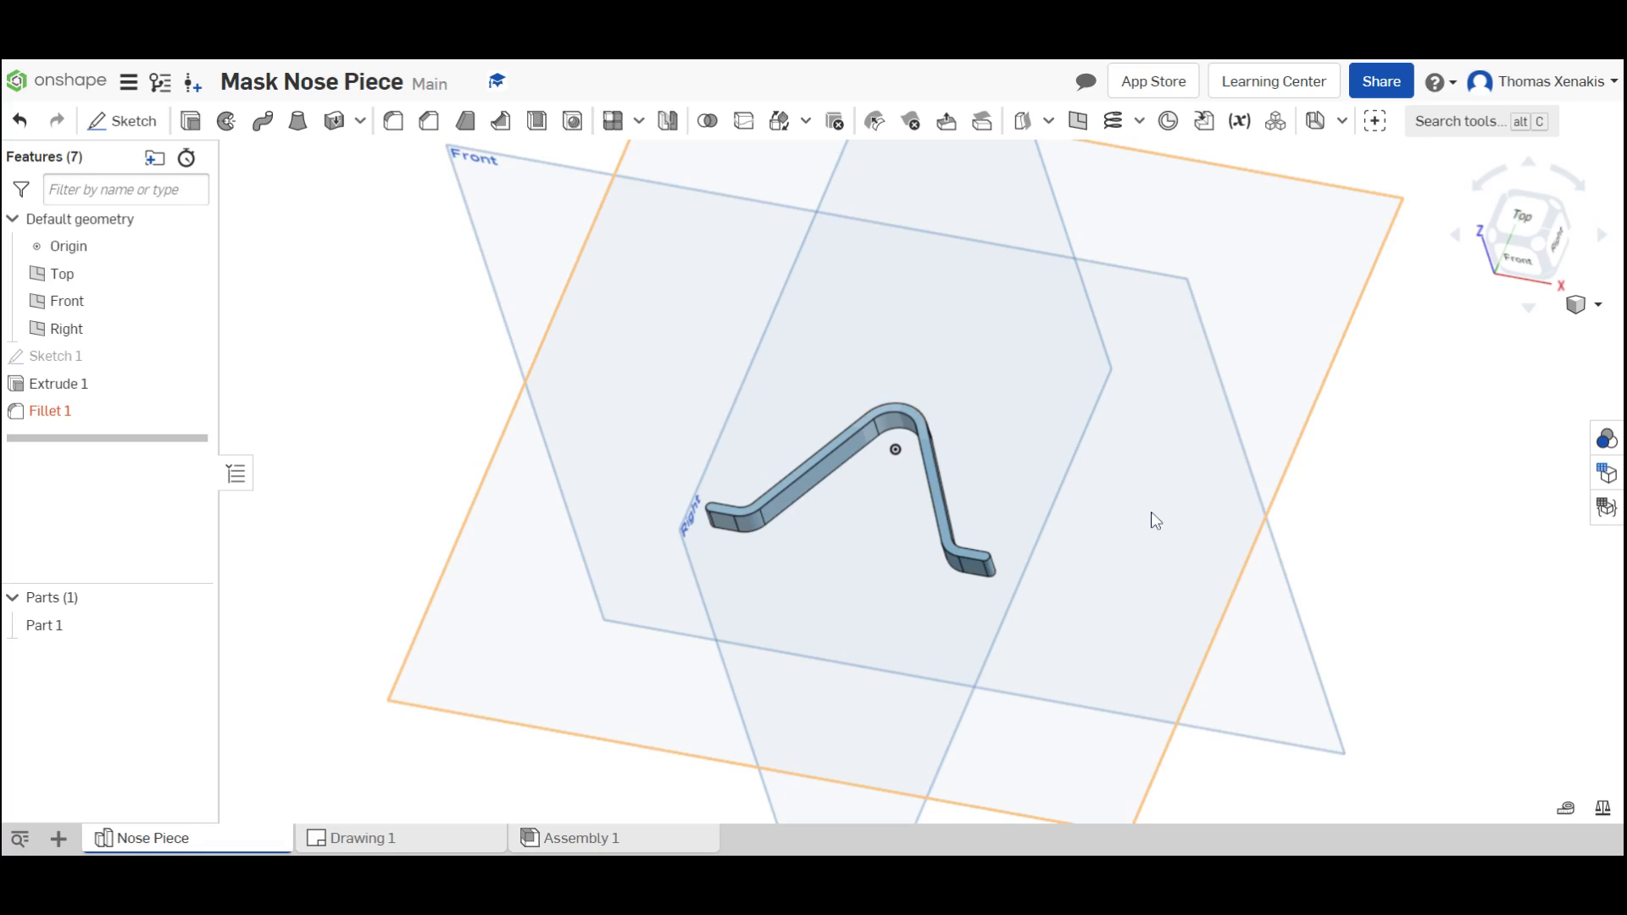
right_click_drag(1132, 538, 1075, 545)
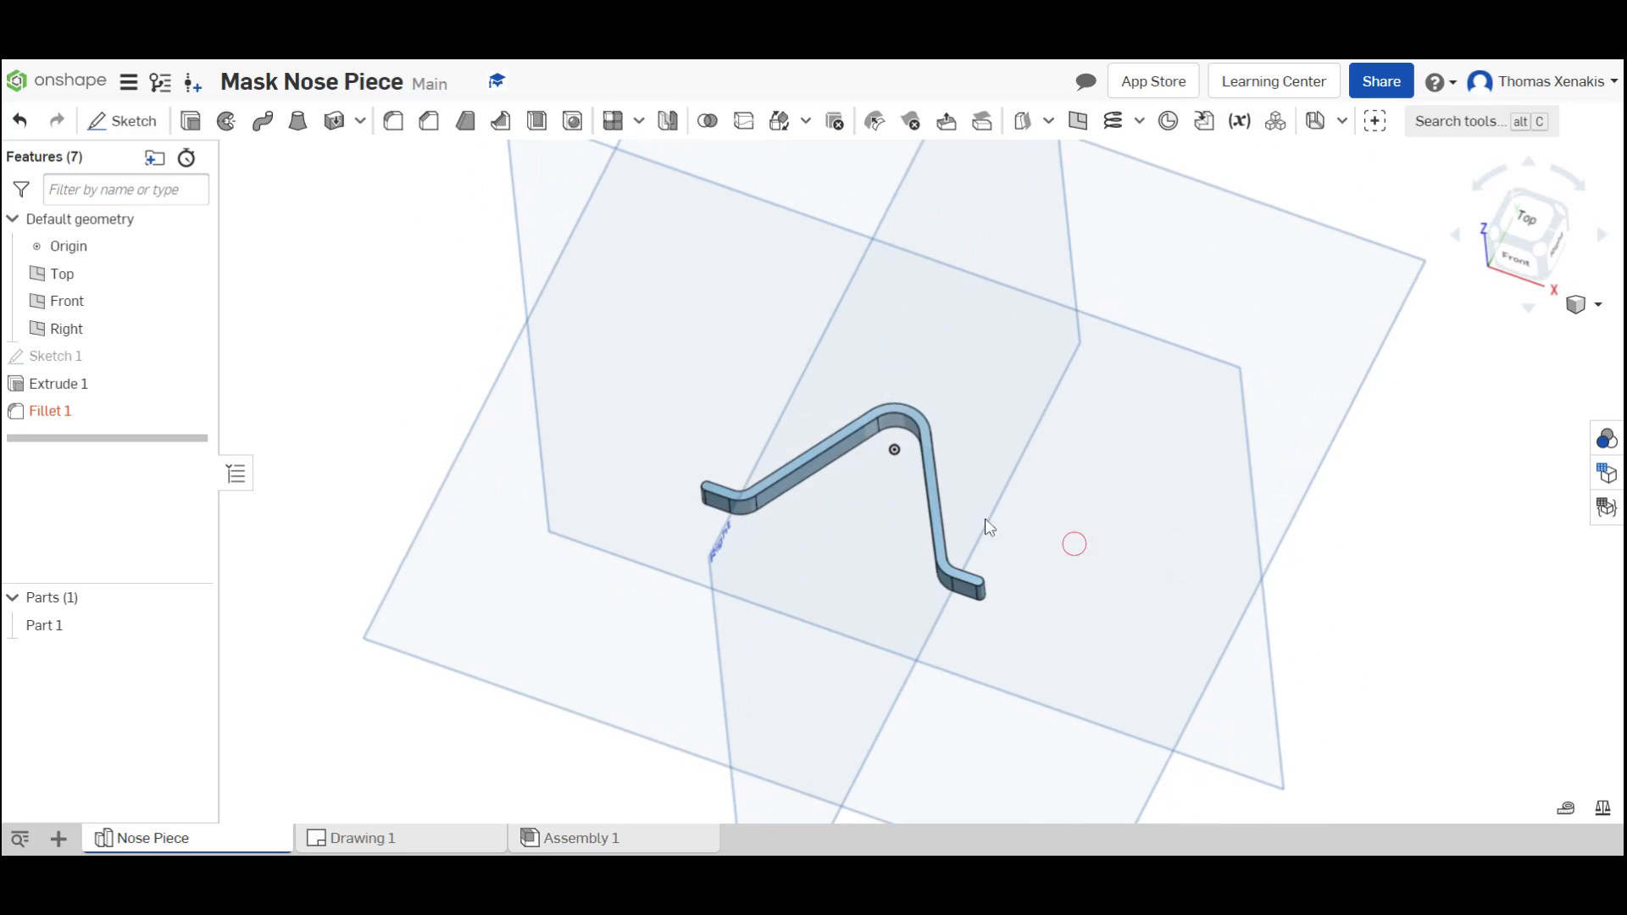
Step: Open version V1 from the version history and examine the original nose piece model
left_click(161, 83)
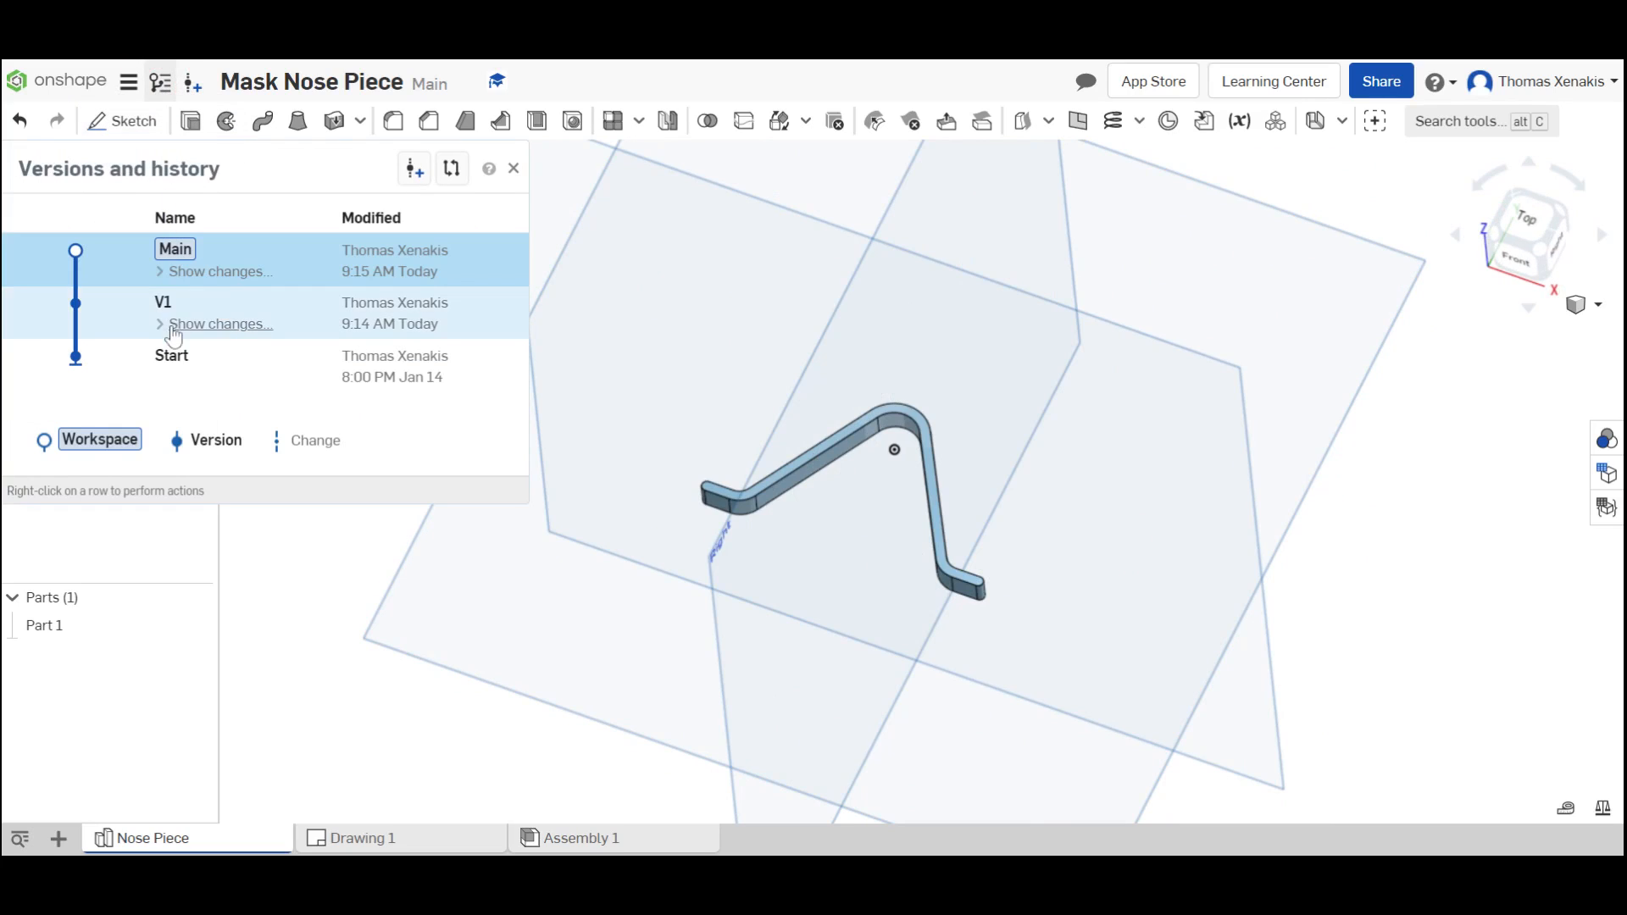
left_click(393, 315)
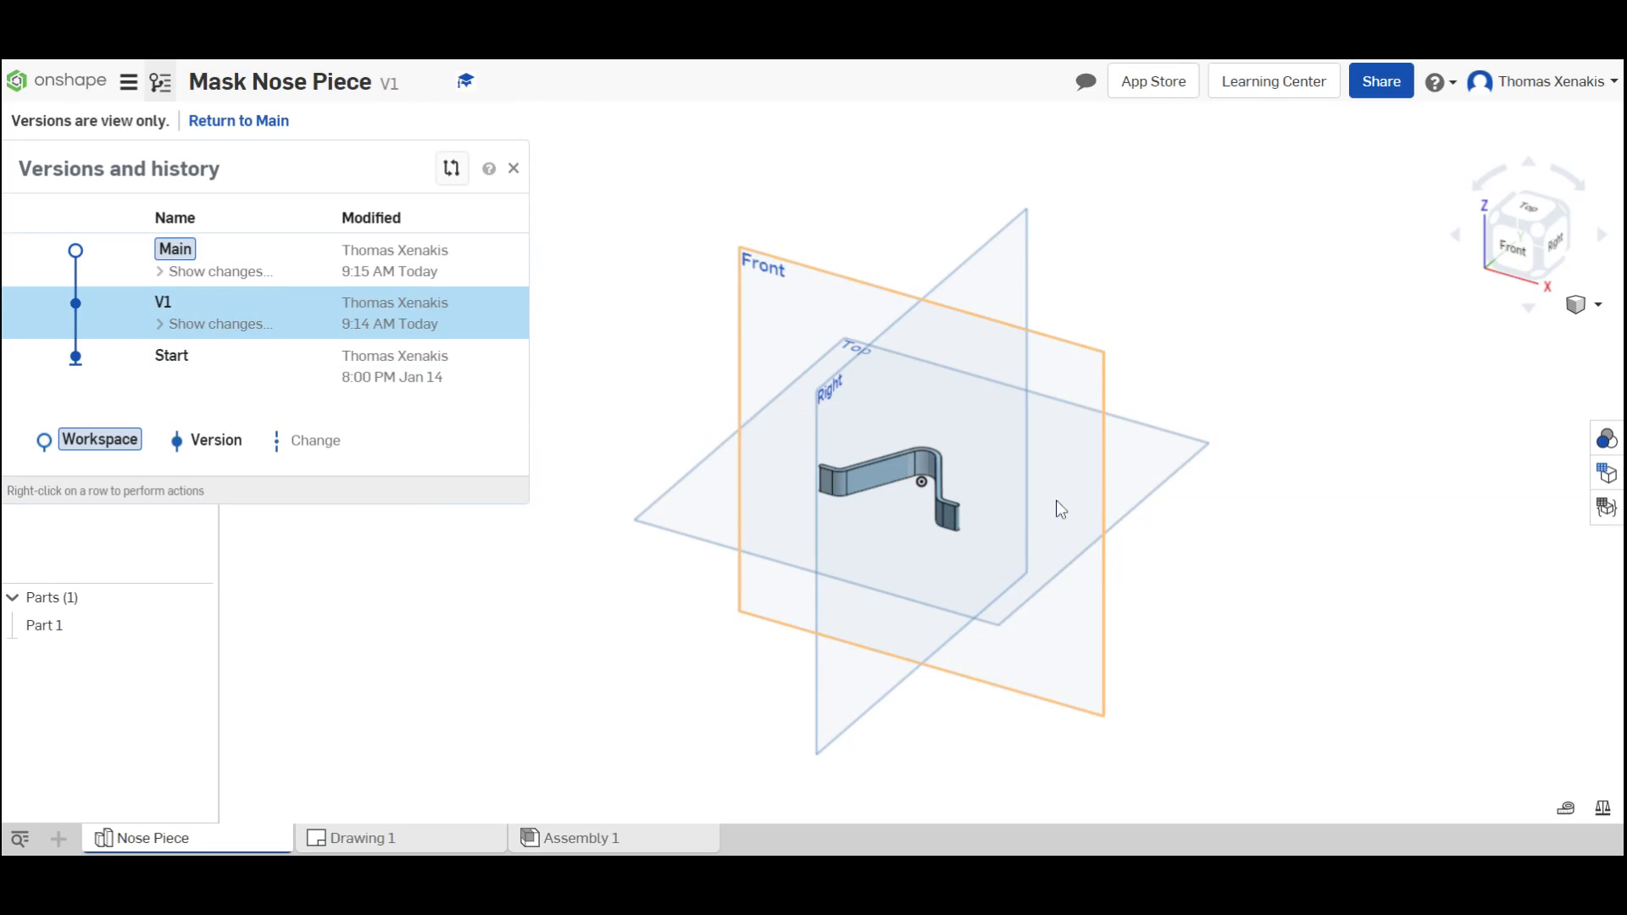
scroll(1033, 559, "up", 5)
scroll(856, 457, "down", 3)
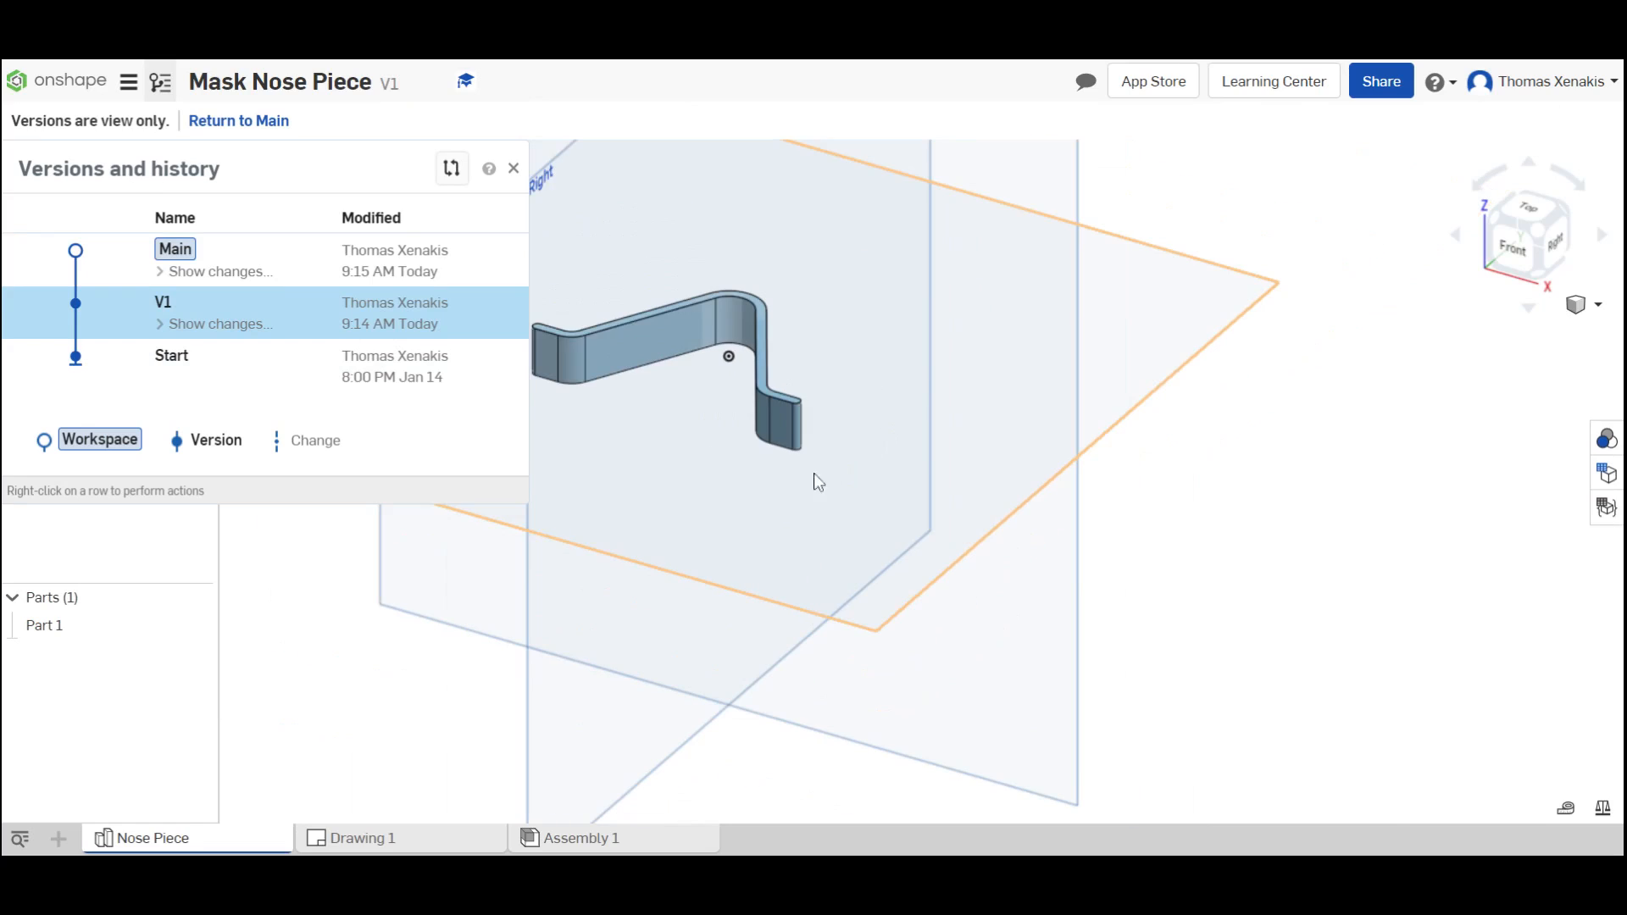
left_click(511, 169)
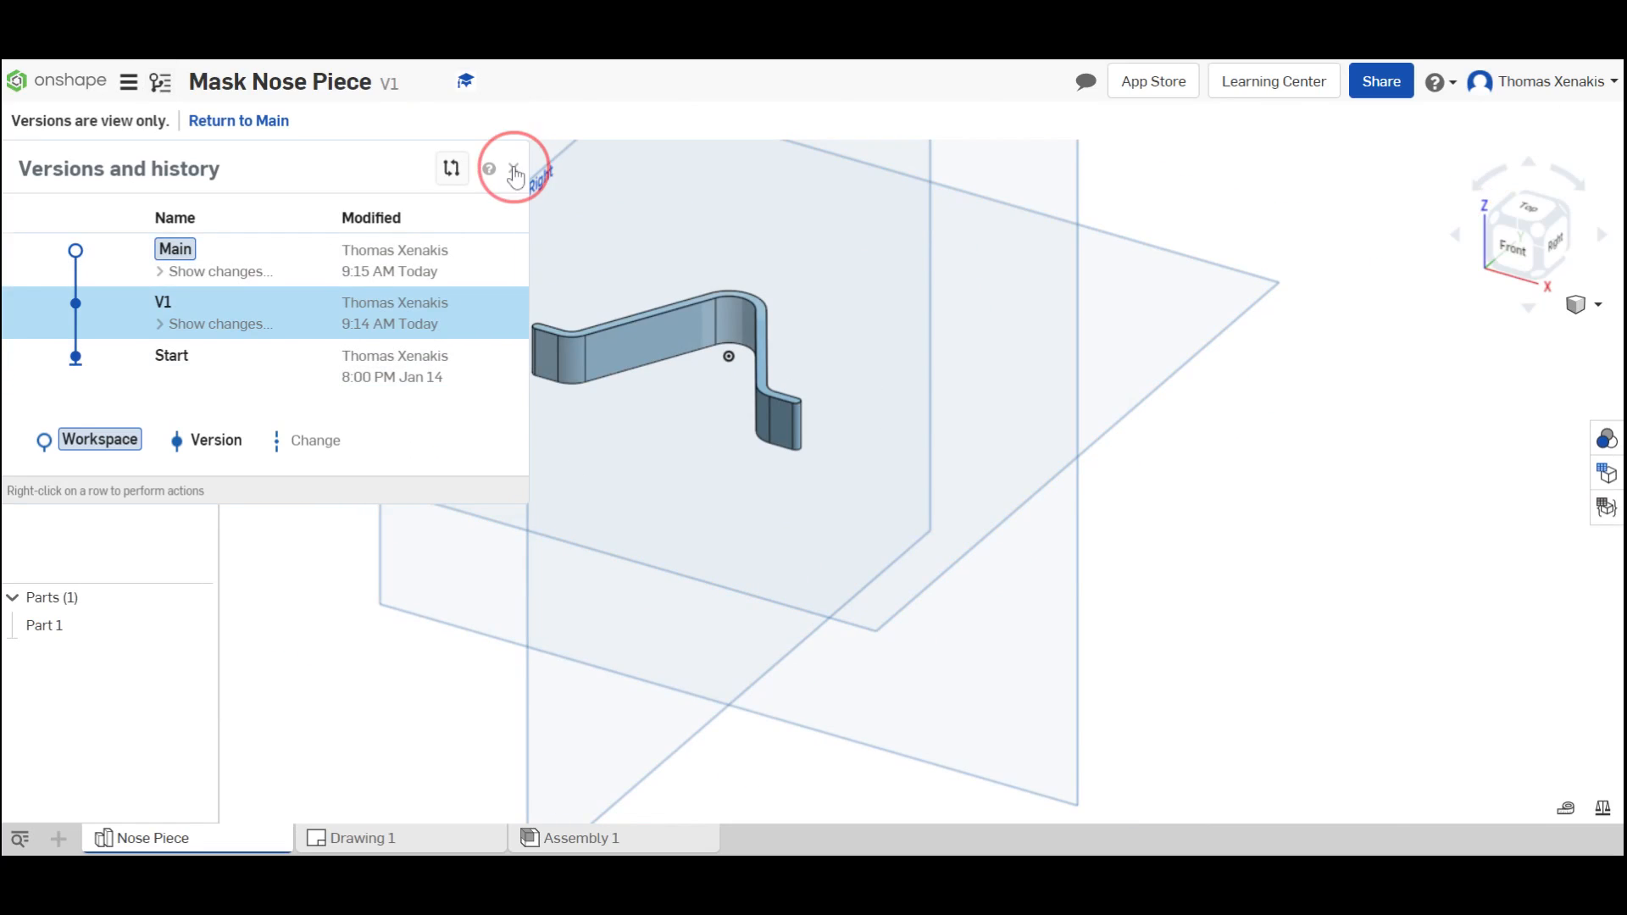
mouse_move(938, 403)
right_mouse_down()
mouse_move(927, 335)
mouse_move(975, 356)
mouse_move(912, 446)
mouse_move(960, 467)
mouse_move(992, 450)
mouse_move(980, 385)
mouse_move(966, 414)
mouse_move(953, 405)
right_mouse_up()
right_click_drag(908, 356, 1033, 480)
middle_click_drag(1034, 480, 1048, 484)
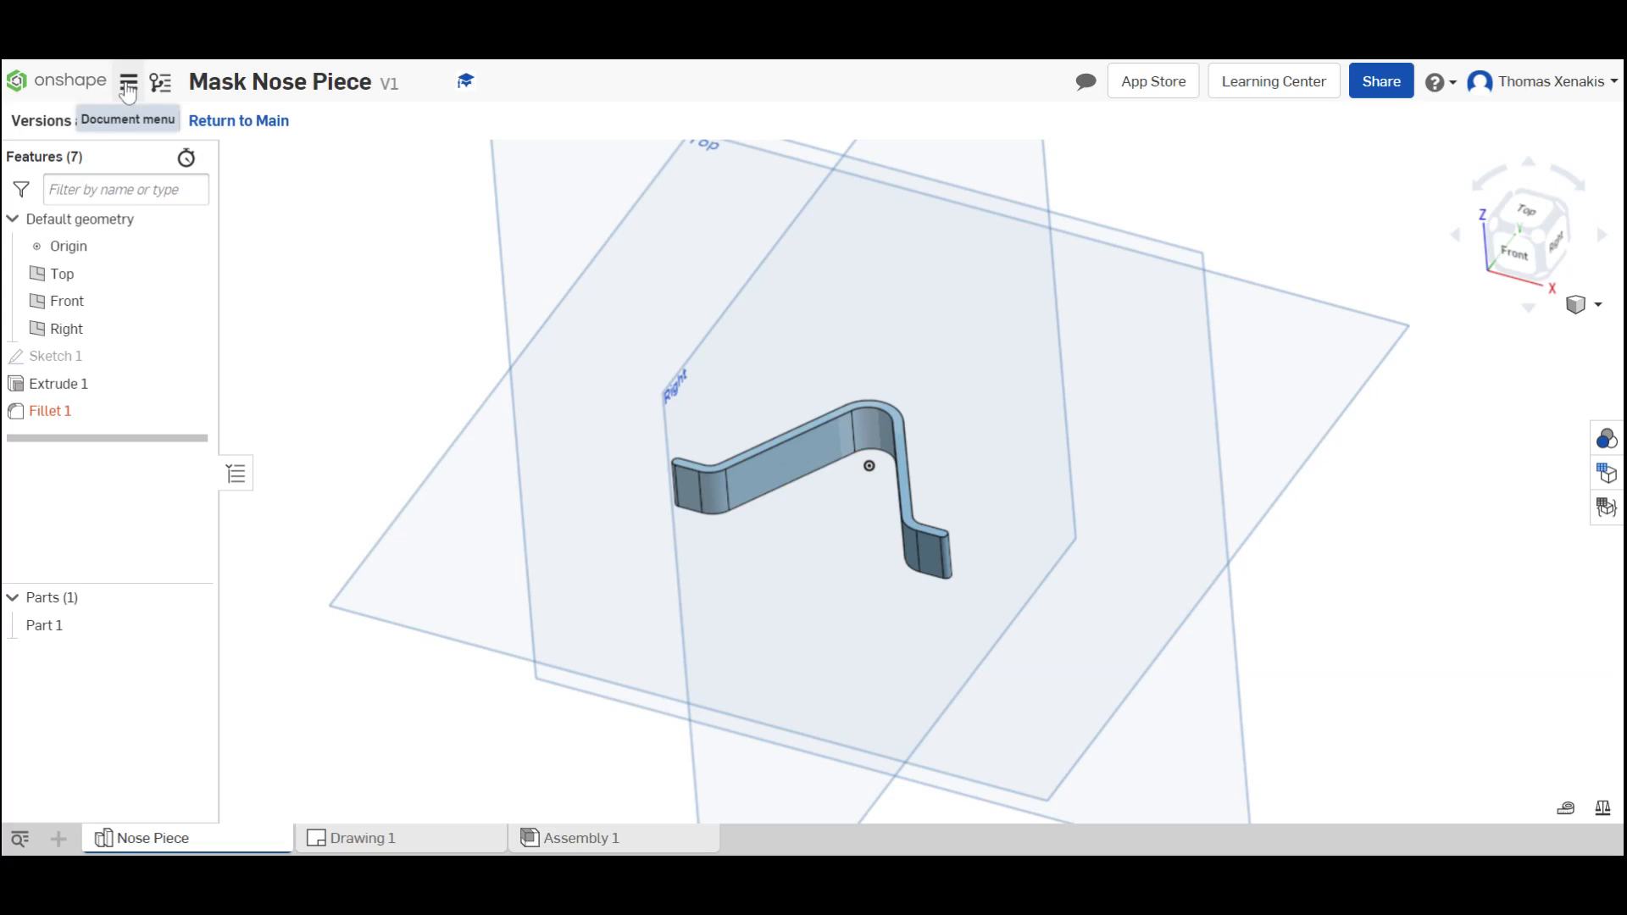
Step: Return to the editable Main workspace through the version history and close the history
left_click(160, 88)
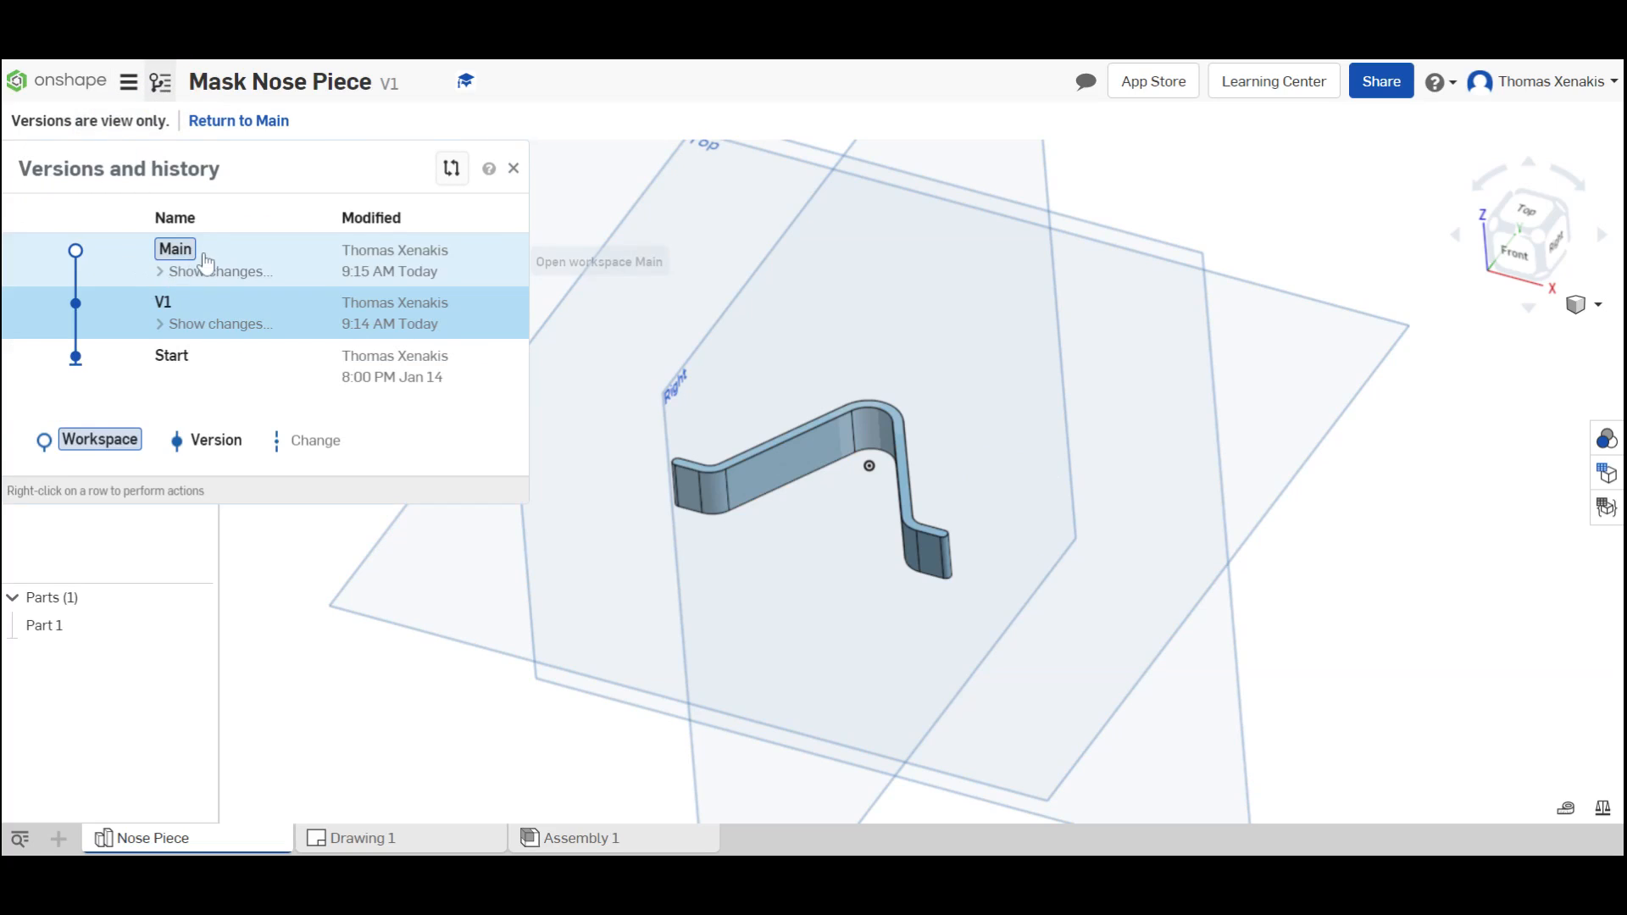
left_click(321, 254)
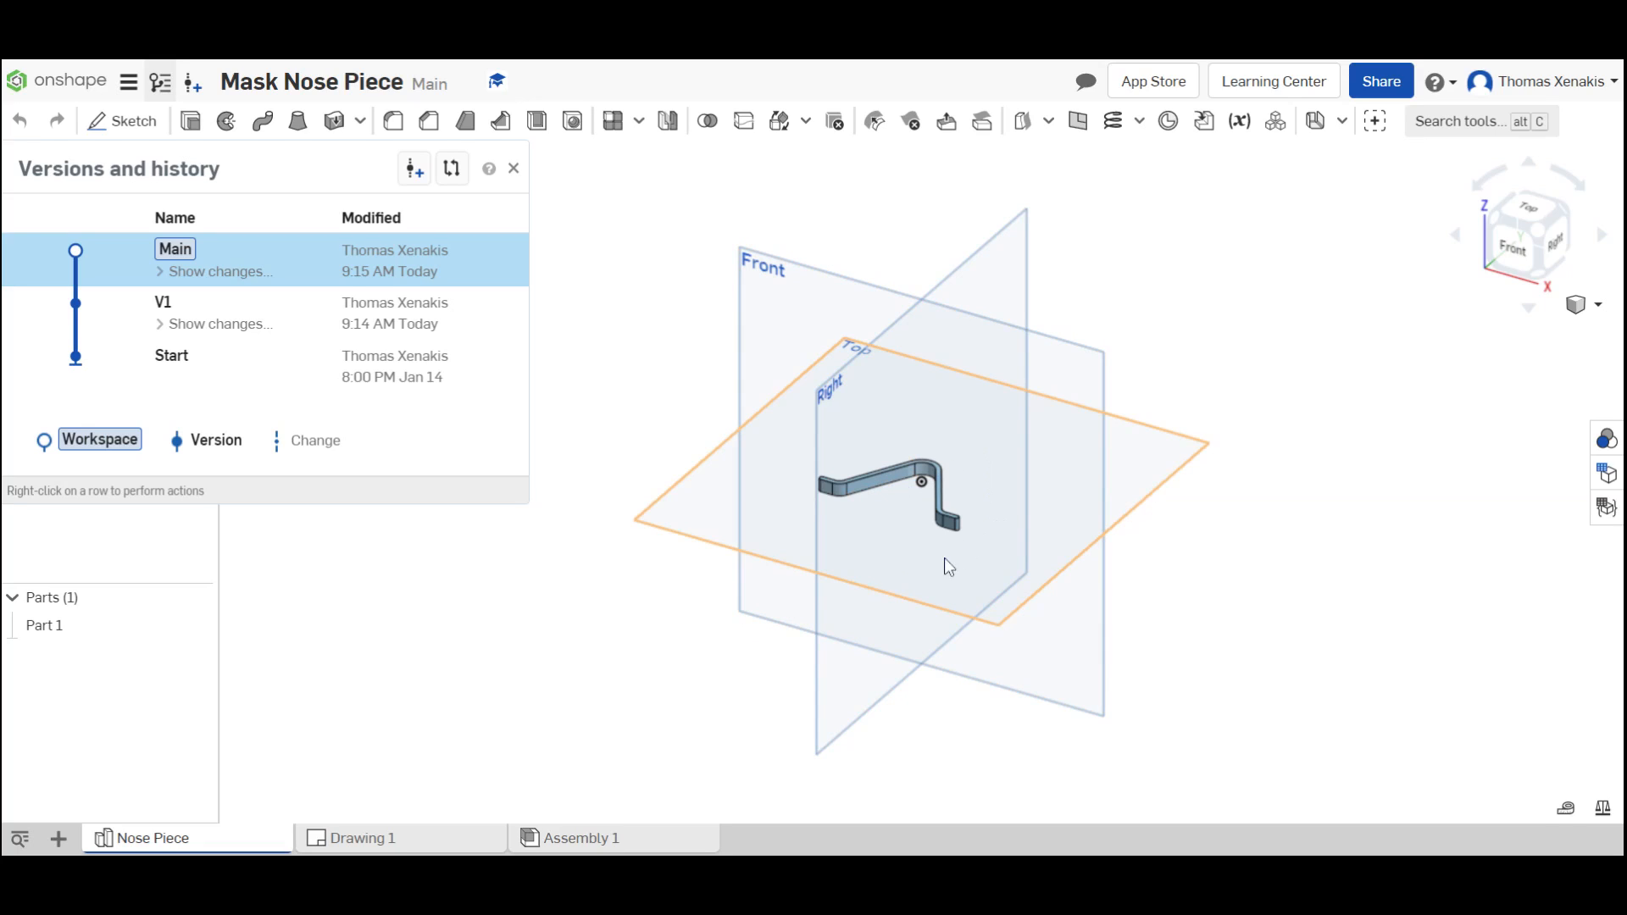
left_click(524, 641)
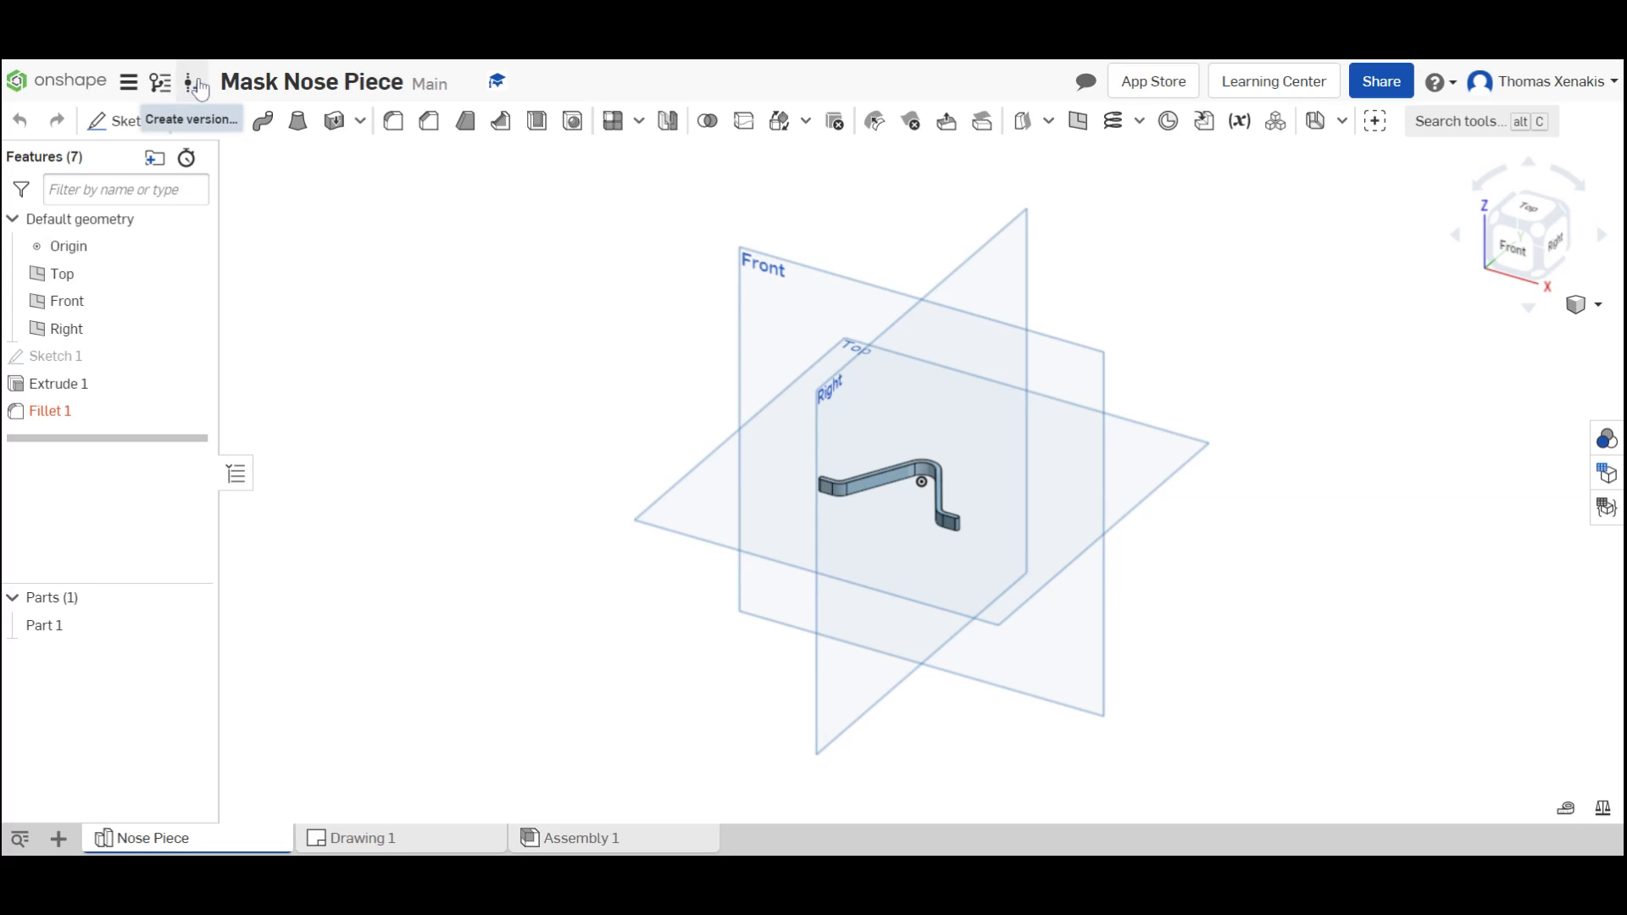
Step: Reopen version V1 to compare its nose piece with the current one, and switch back to the Main workspace
left_click(160, 82)
left_click(308, 319)
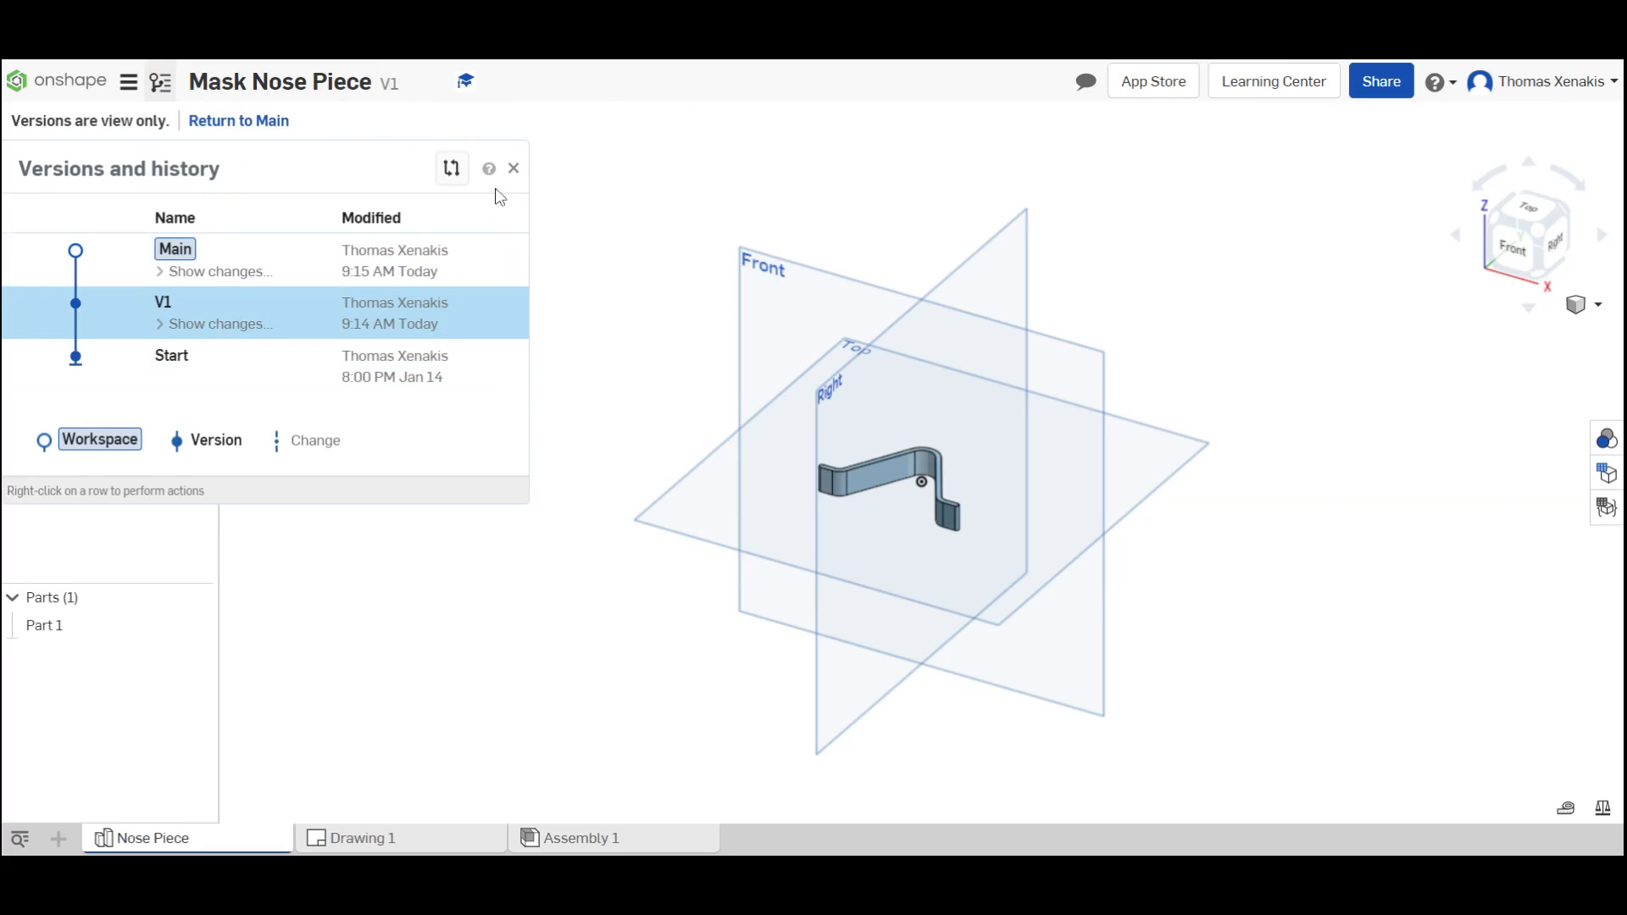
left_click(514, 167)
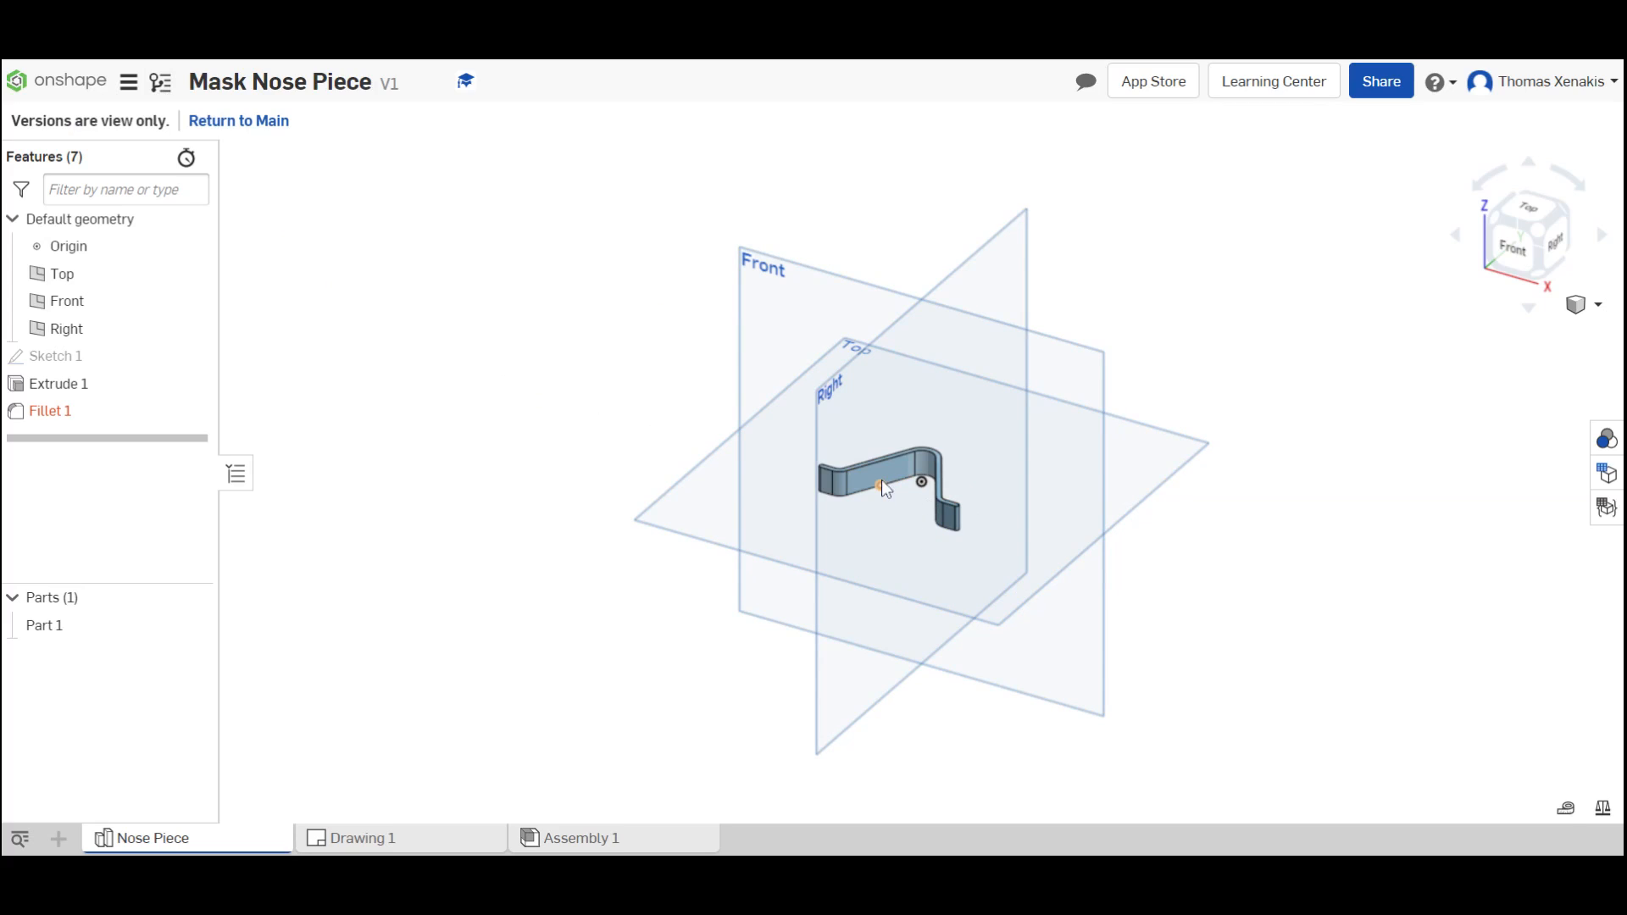
left_click(160, 82)
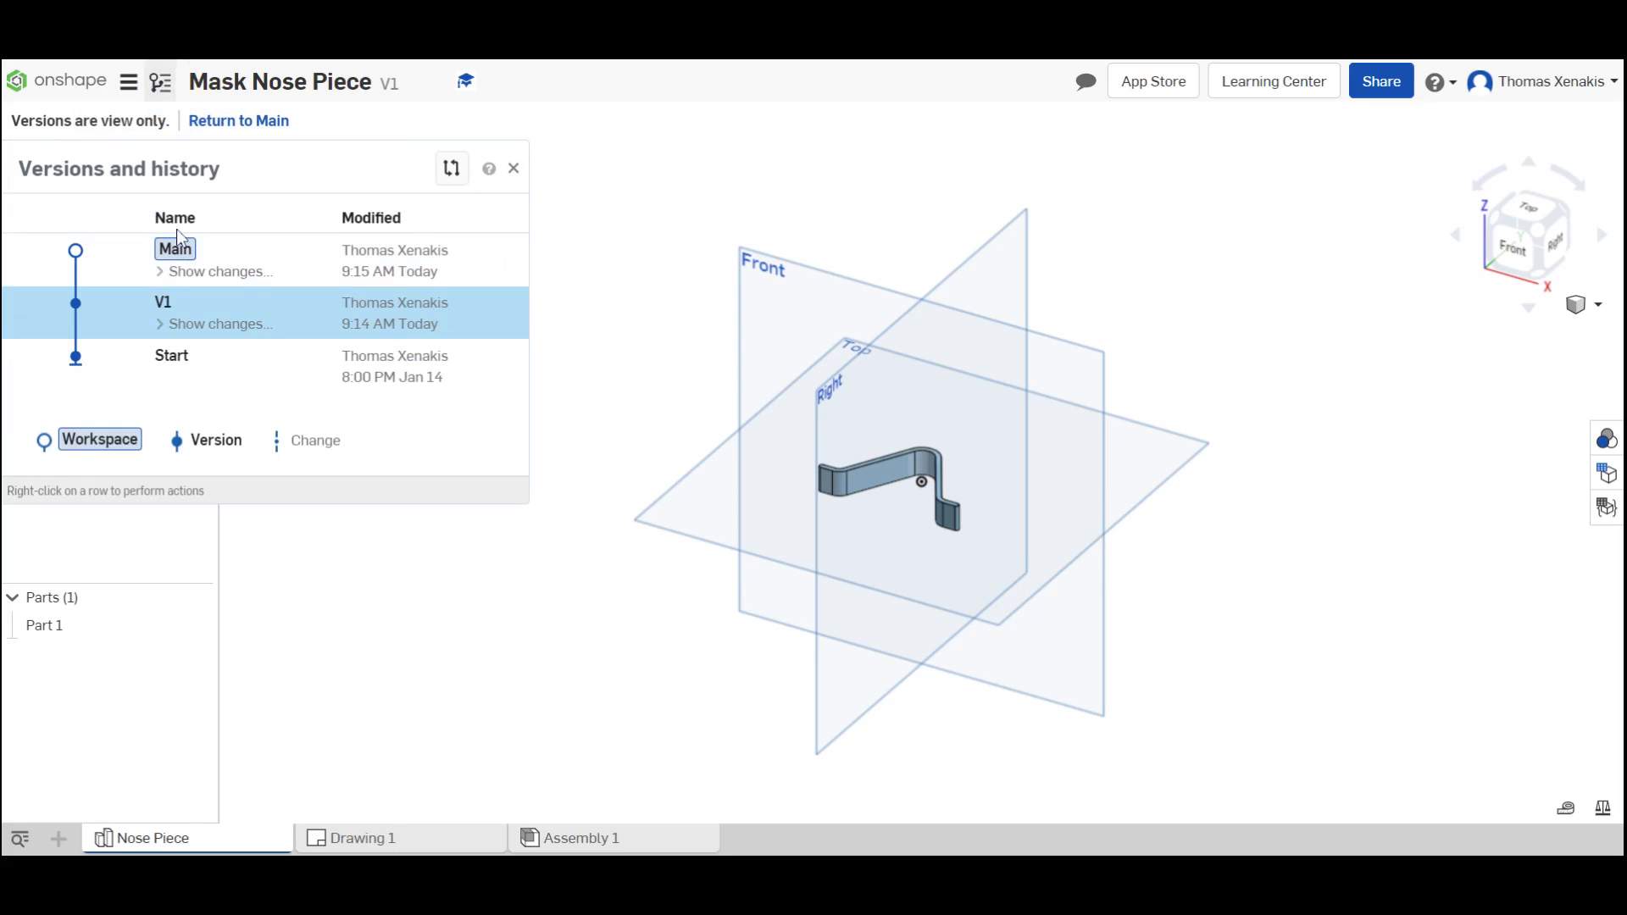
left_click(302, 256)
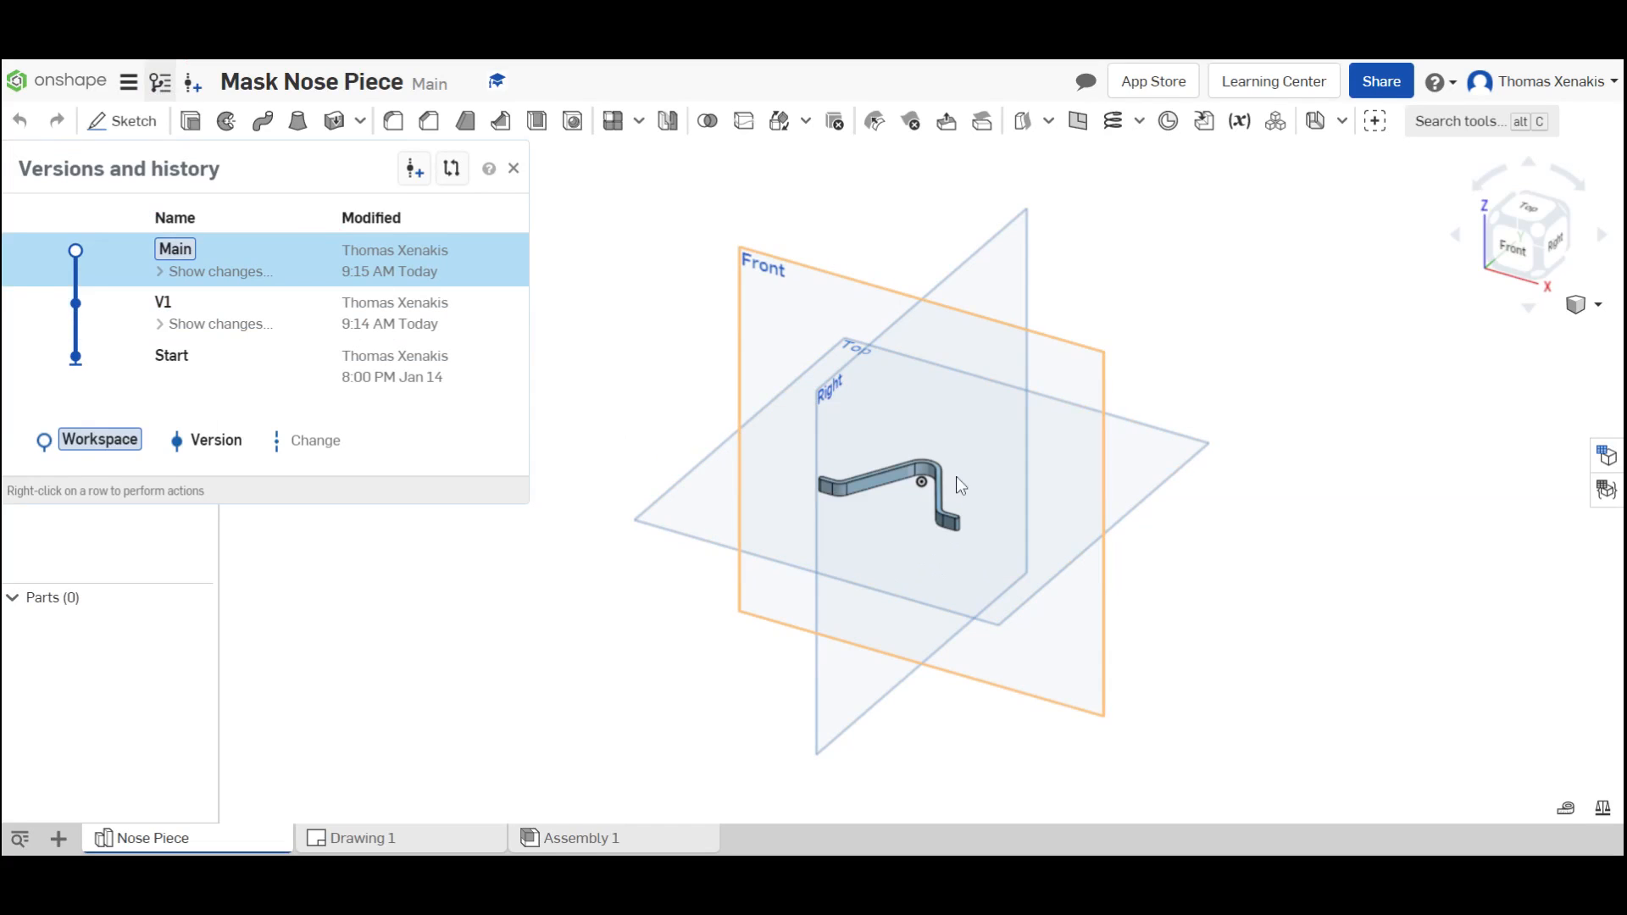
left_click(513, 168)
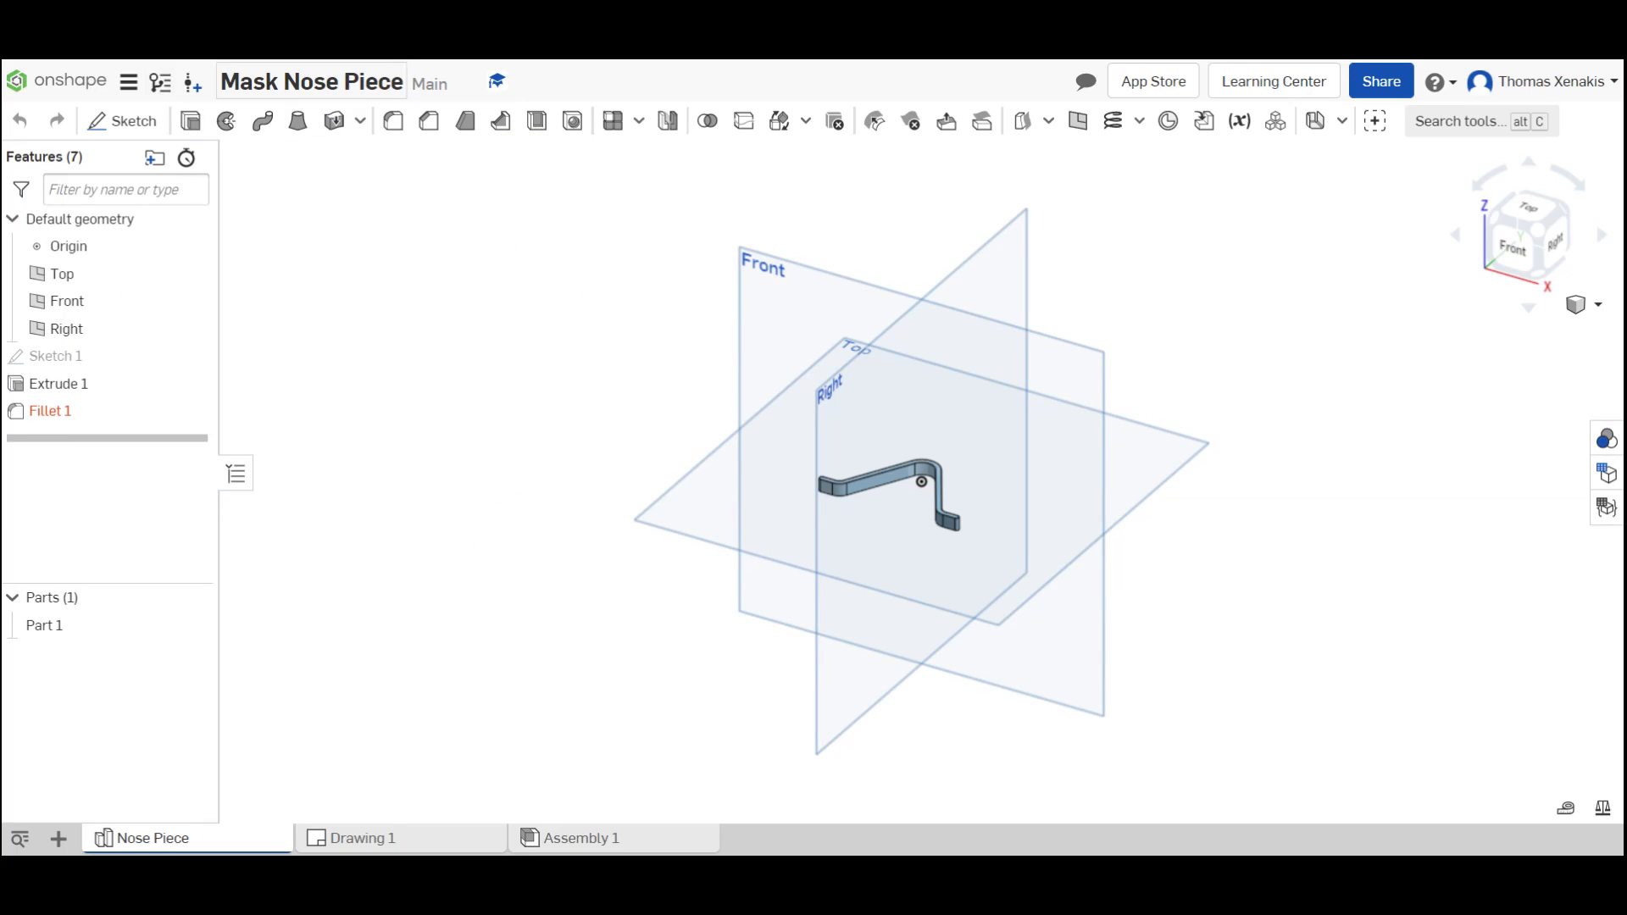
Step: Create version V2 from Main with the description "Revised part made 5mm wide."
left_click(192, 91)
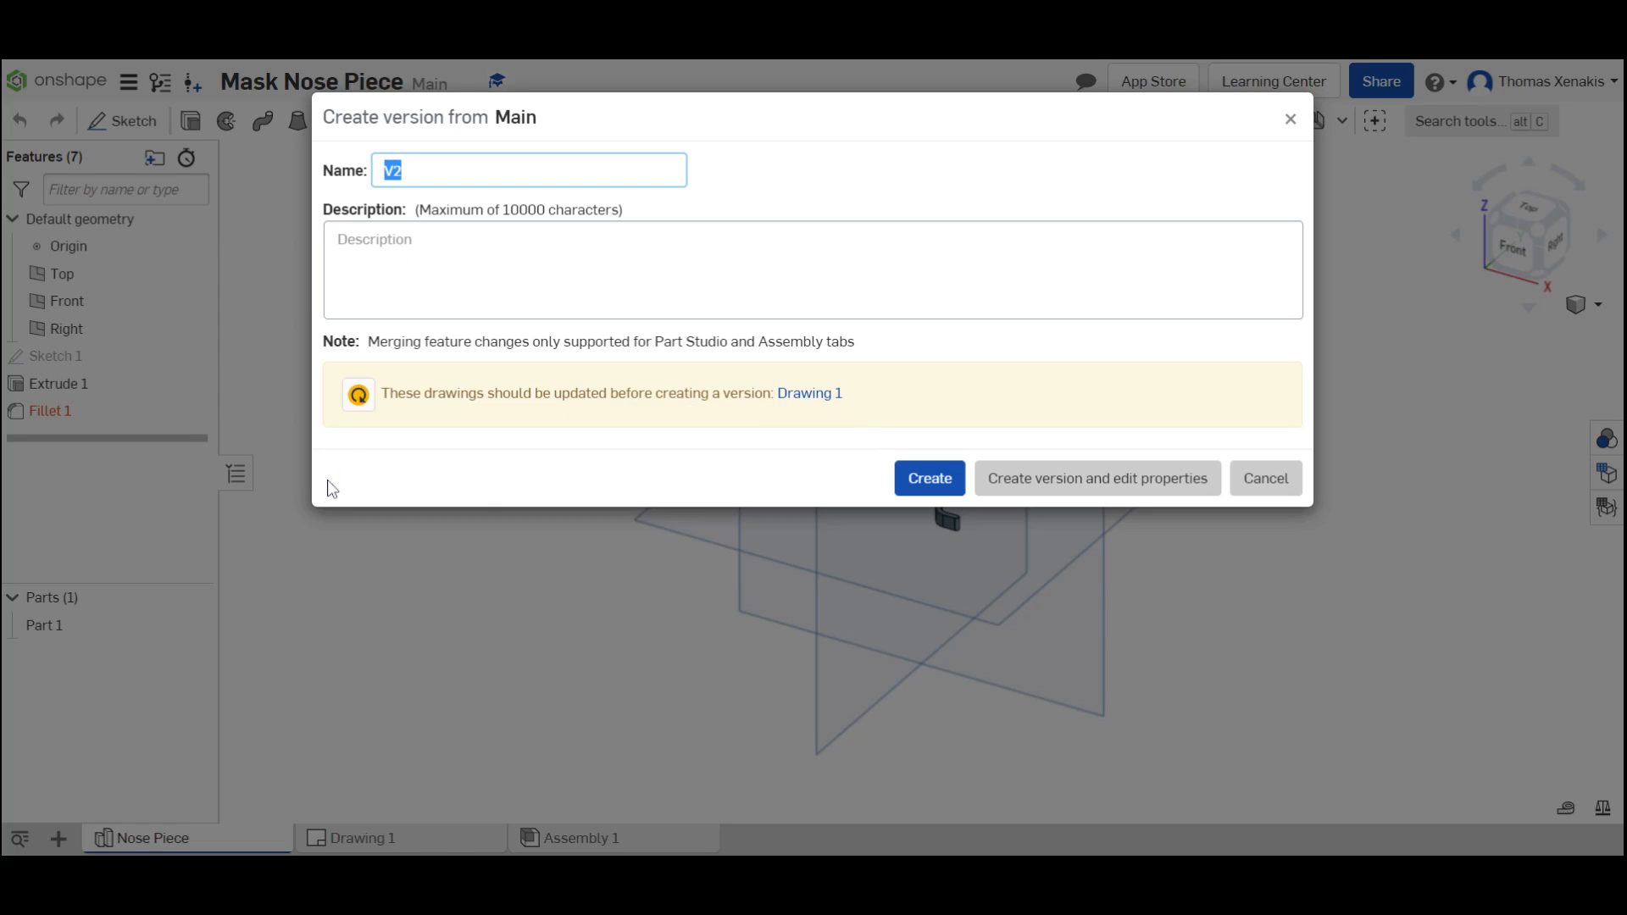
key("Tab")
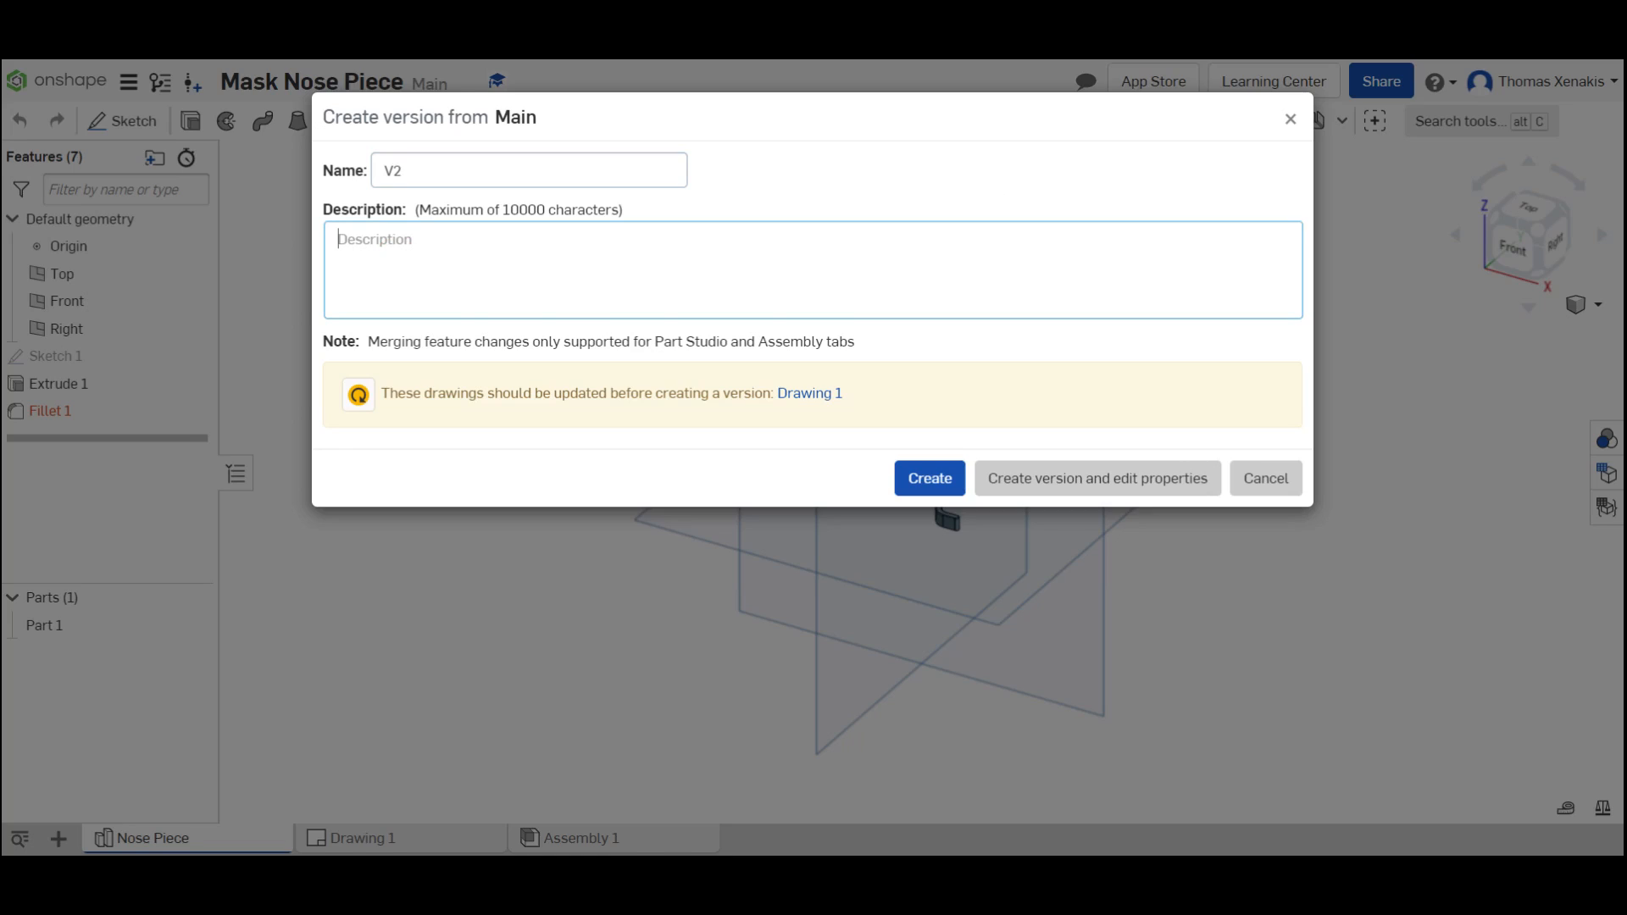
type("Revised part made 5mm wide.")
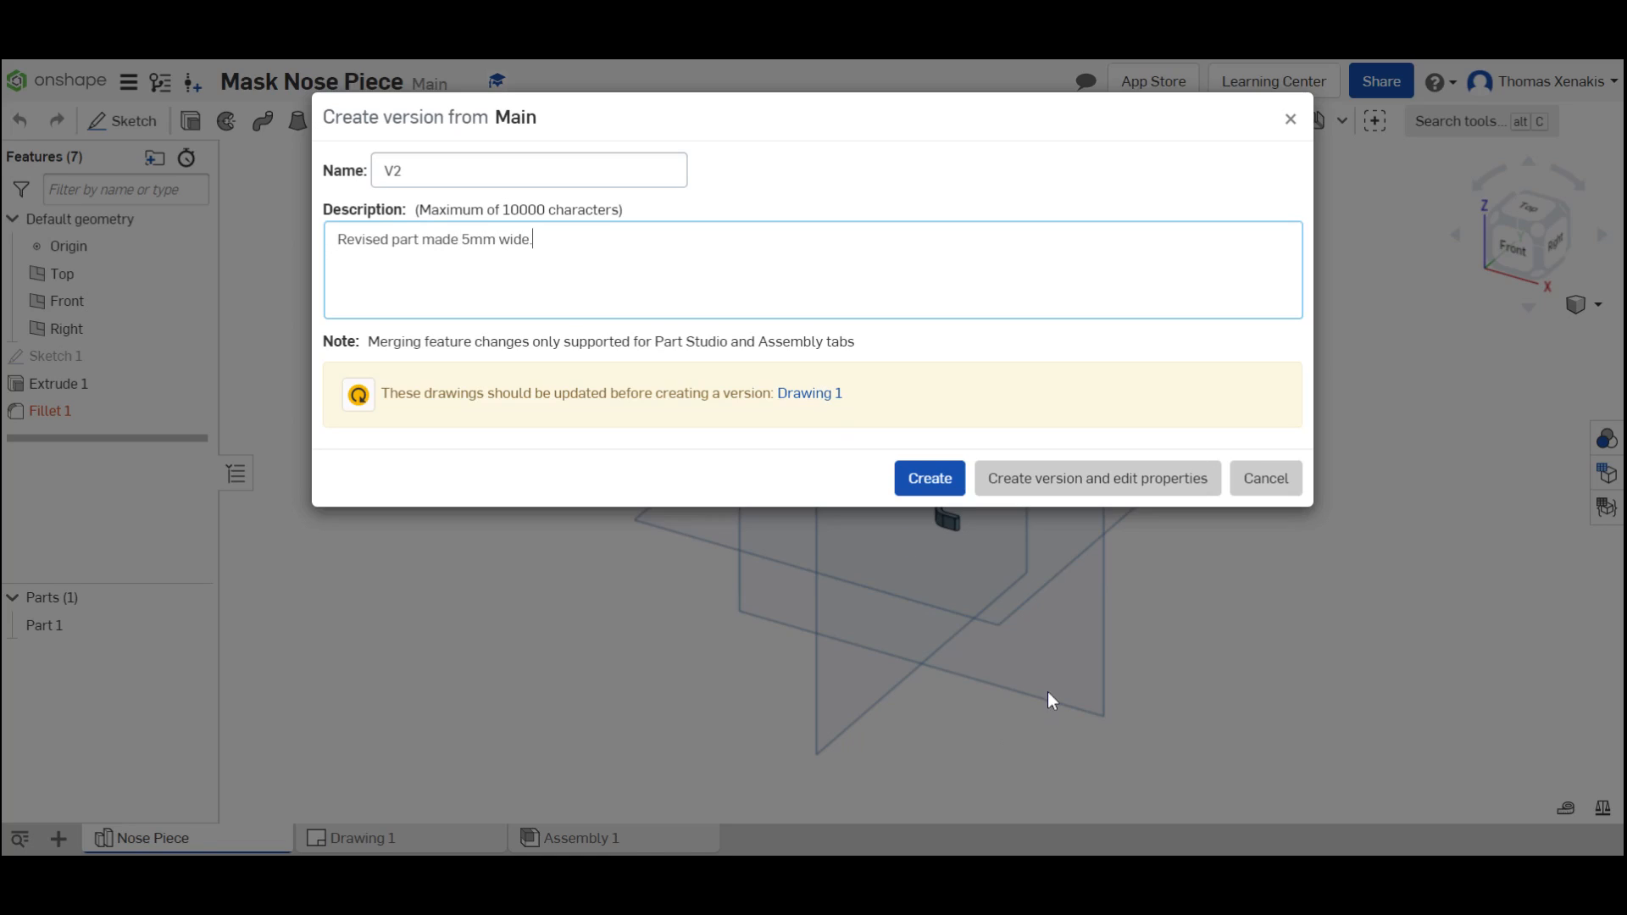
left_click(928, 478)
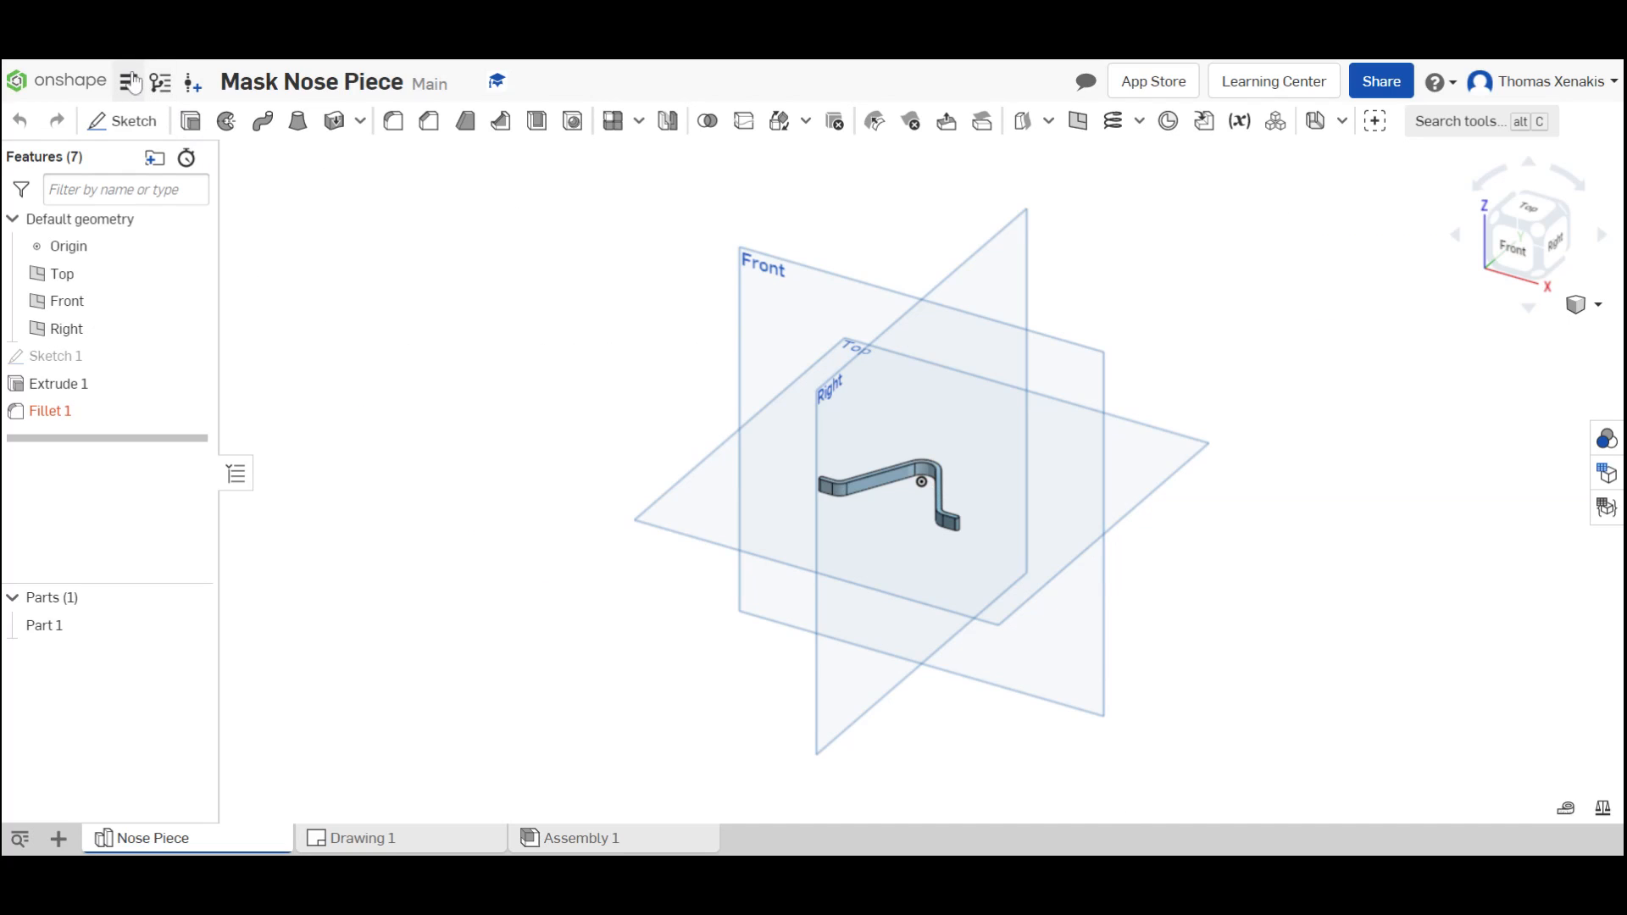
Step: Open version V1 and then version V2 from the version history to compare the saved nose piece models
left_click(161, 81)
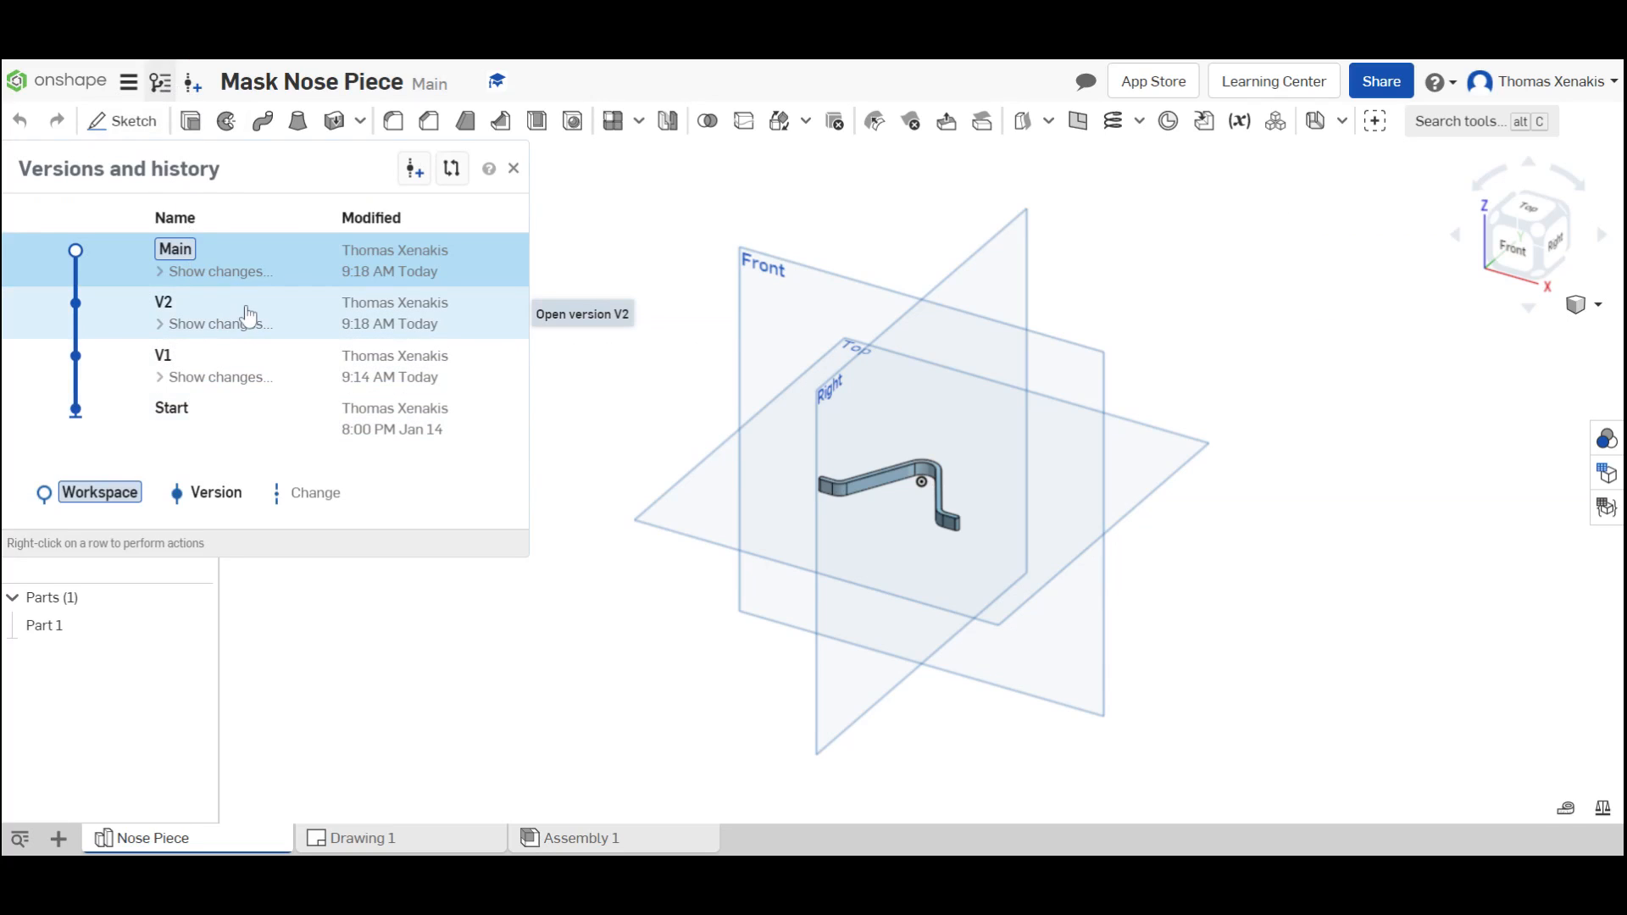
left_click(277, 389)
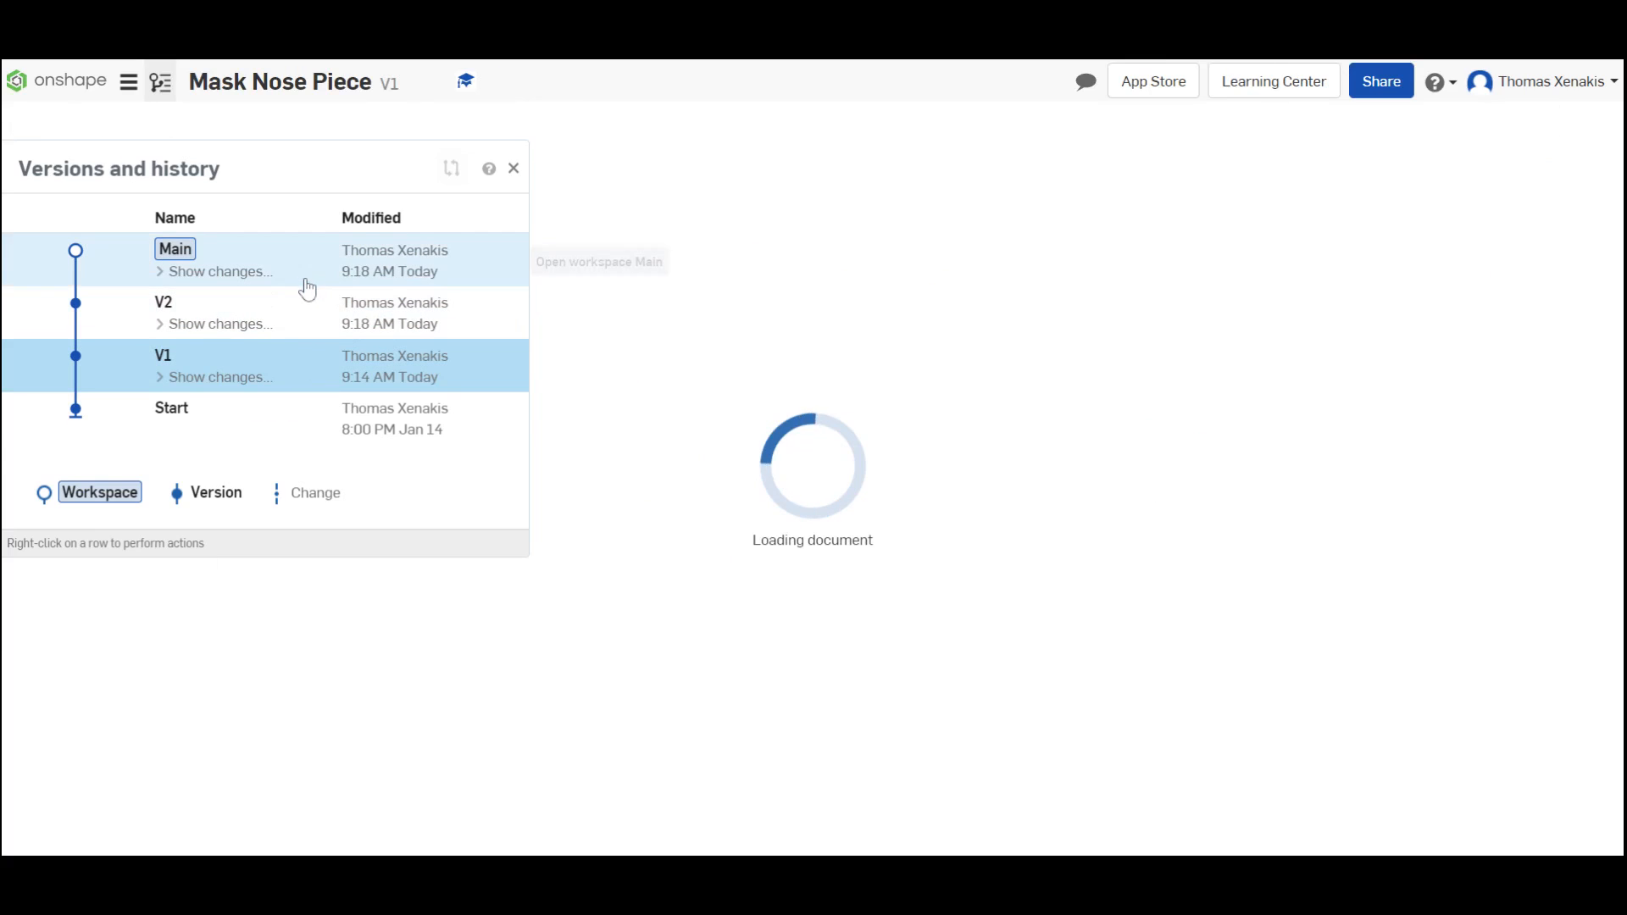
left_click(306, 333)
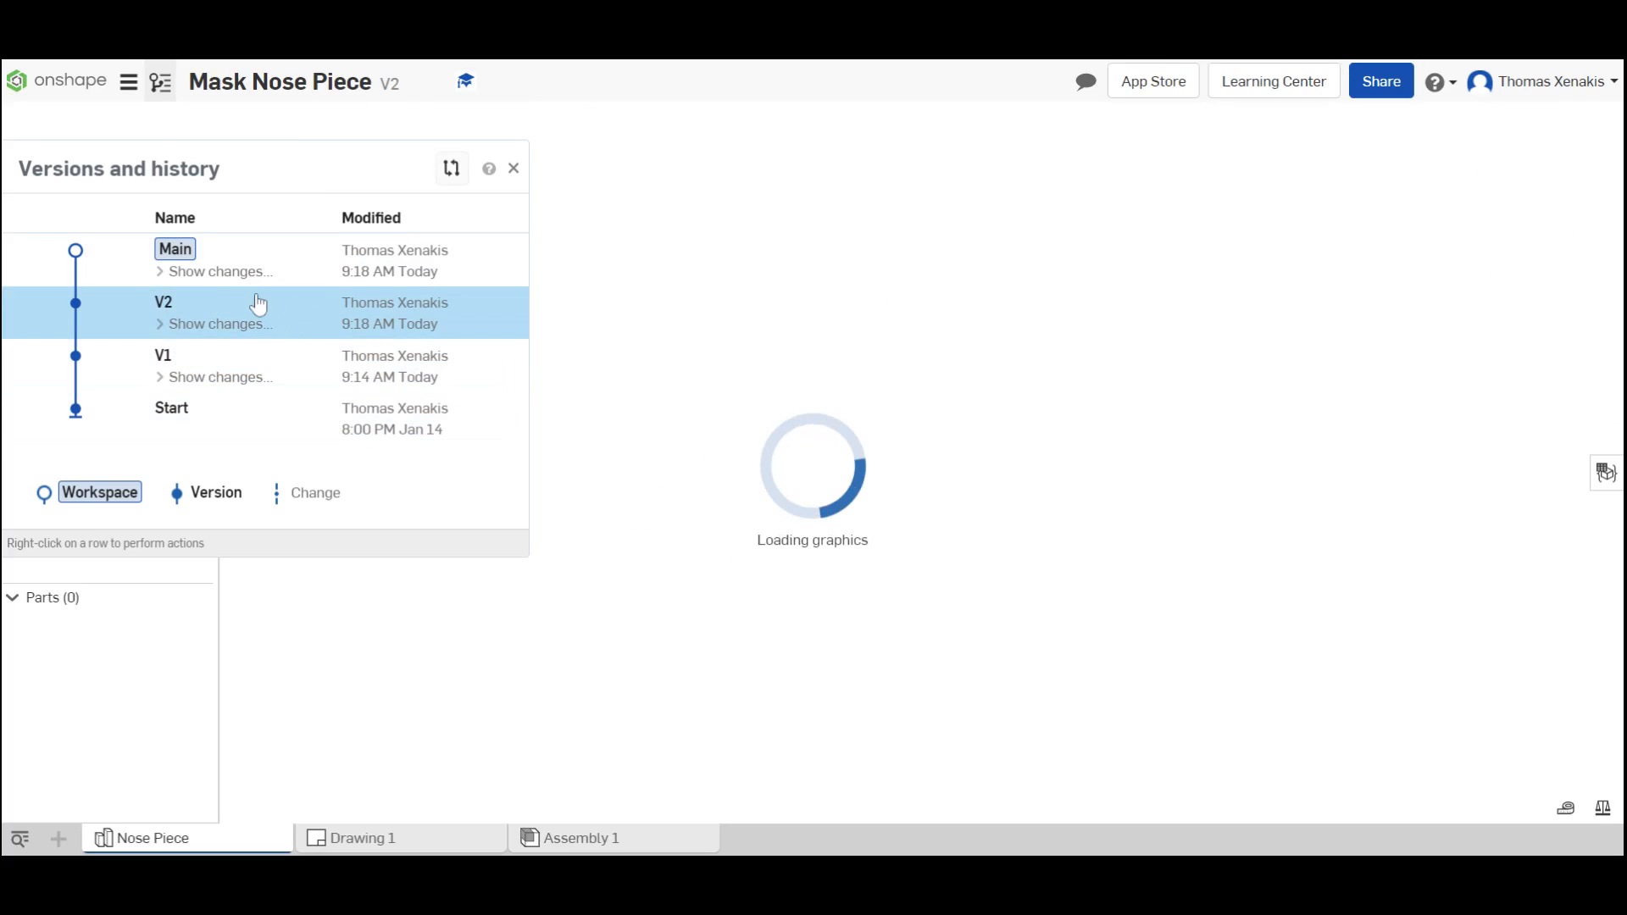
Step: Show the changes recorded under version V2, and return to the Main workspace with the version history closed
left_click(219, 322)
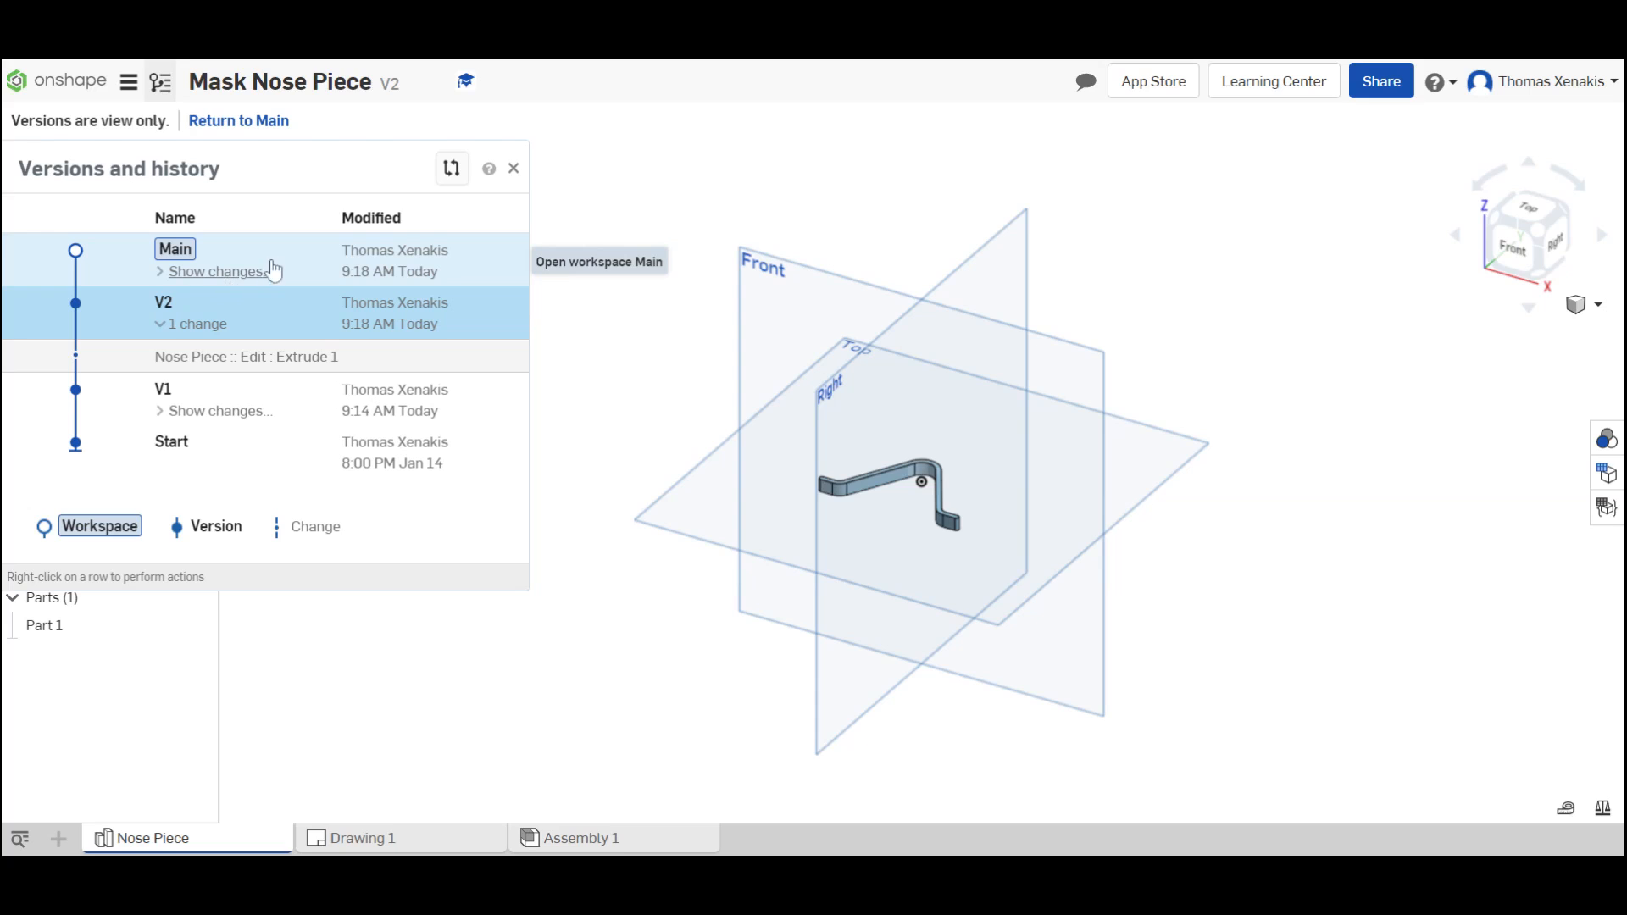
left_click(305, 254)
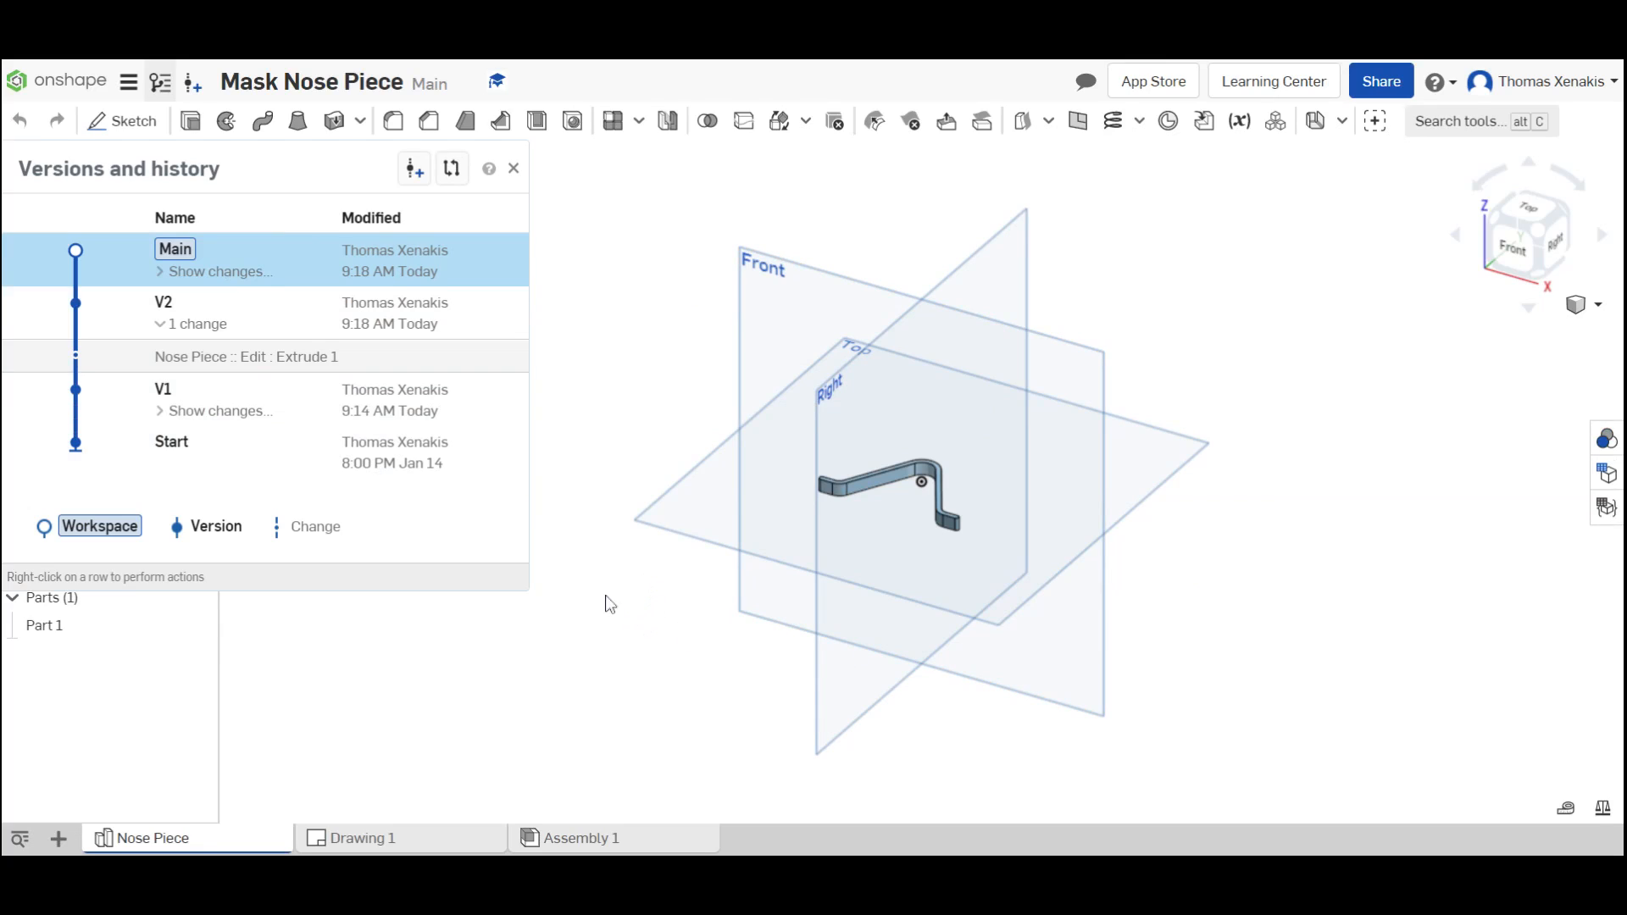
left_click(514, 167)
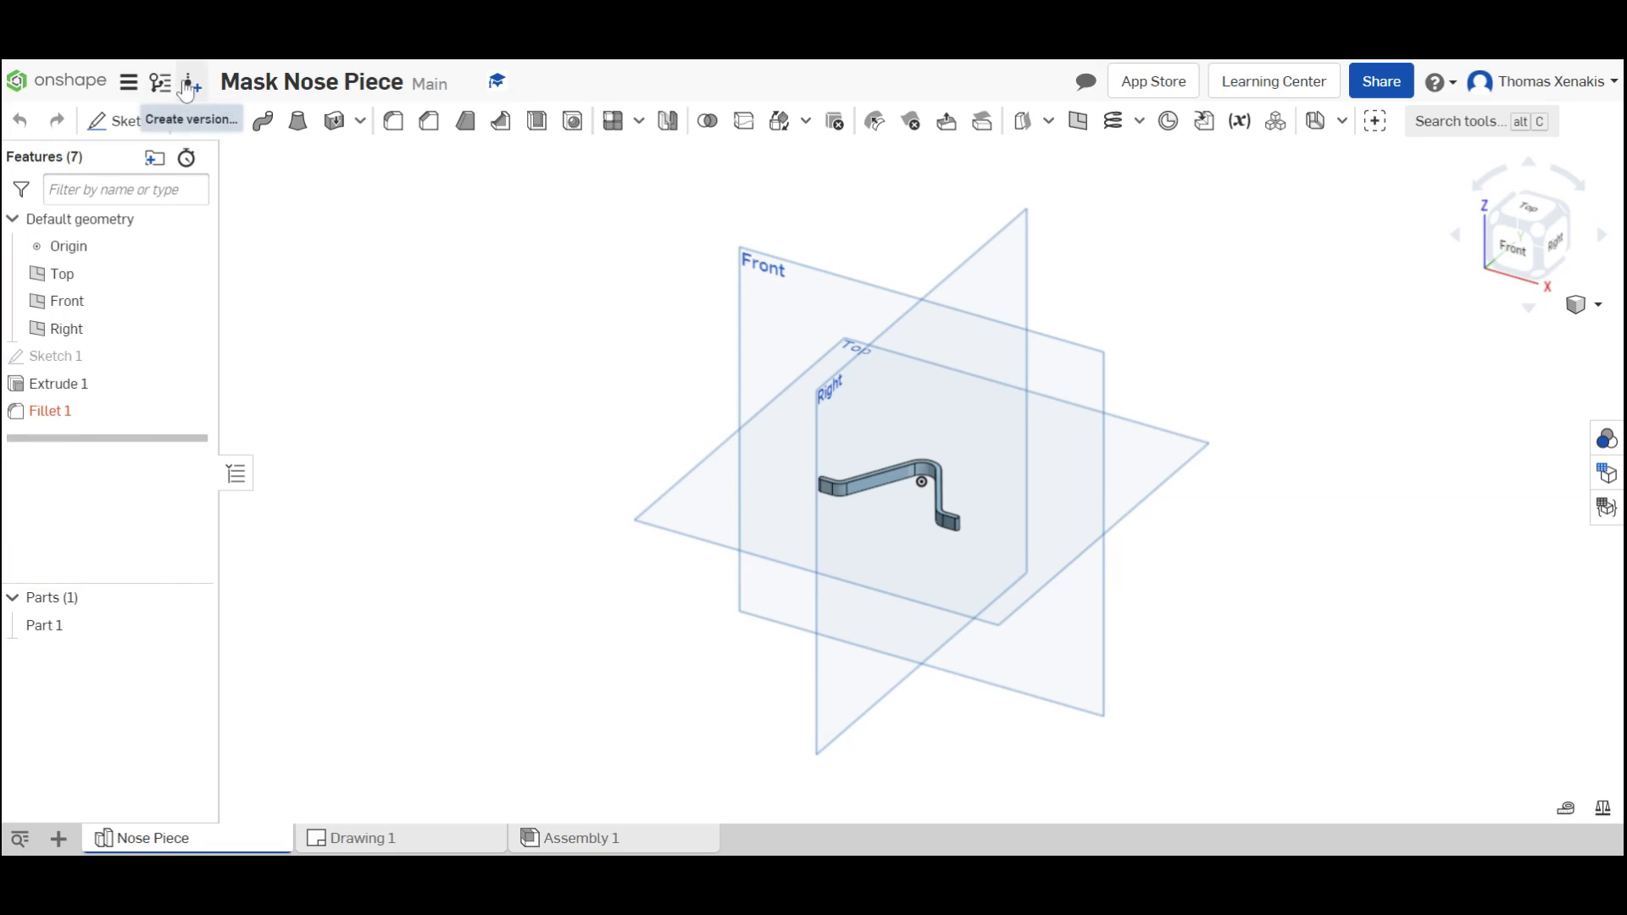